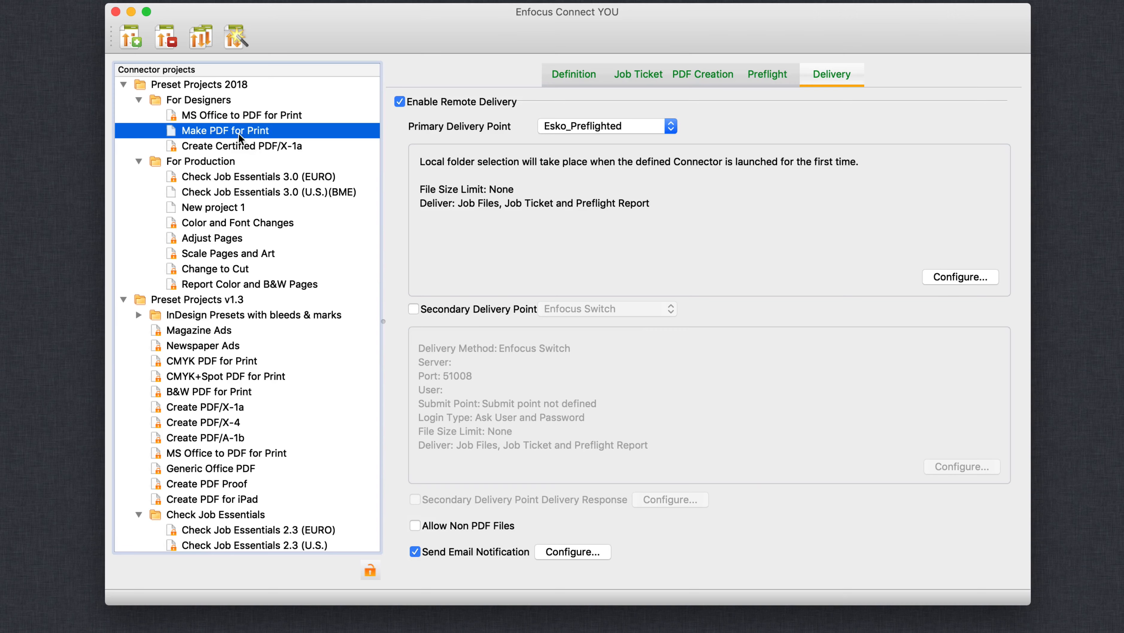
Enter "lorem ipsum" as the window description in the definition of the Make PDF for Print project.
{"action": "left_click", "coordinate": [225, 85]}
{"action": "left_click", "coordinate": [224, 104]}
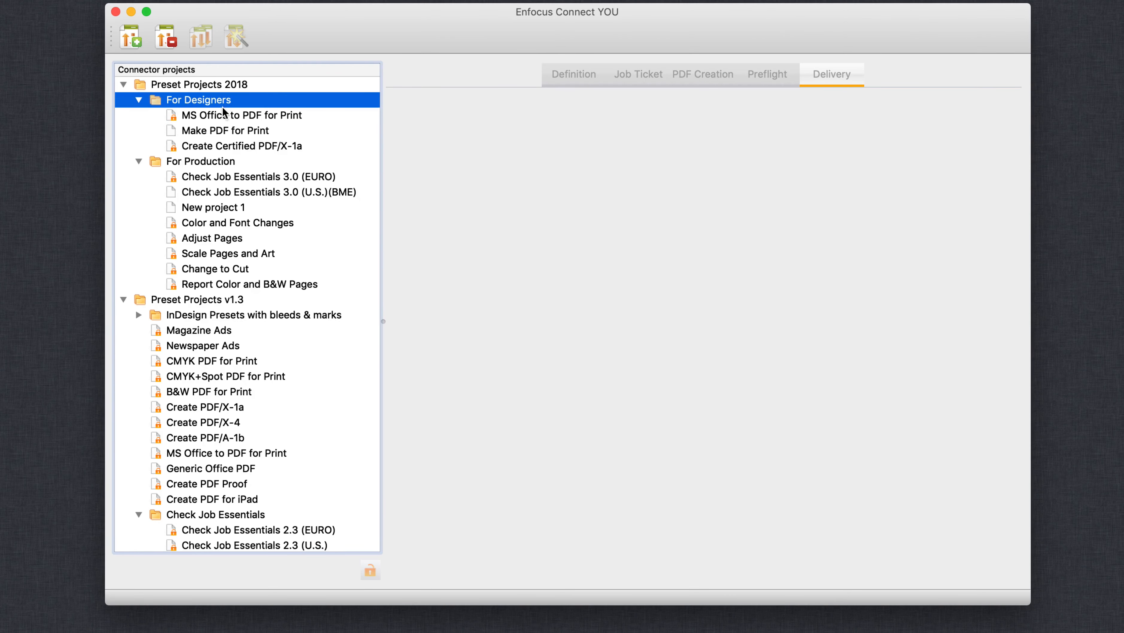
{"action": "left_click", "coordinate": [223, 116]}
{"action": "left_click", "coordinate": [221, 131]}
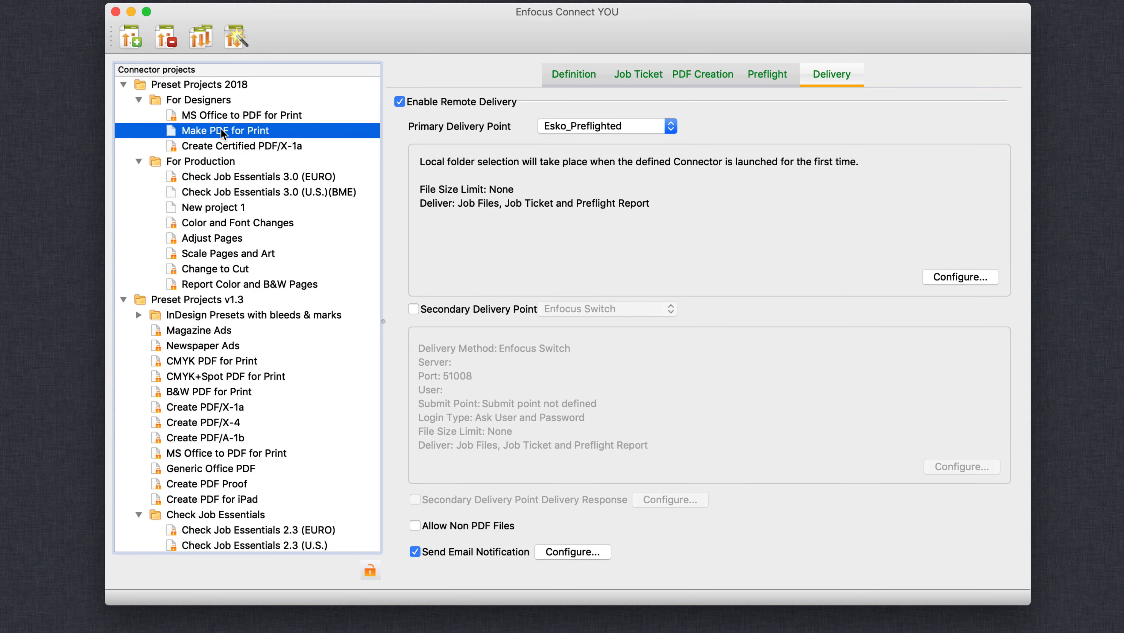
{"action": "left_click", "coordinate": [578, 82]}
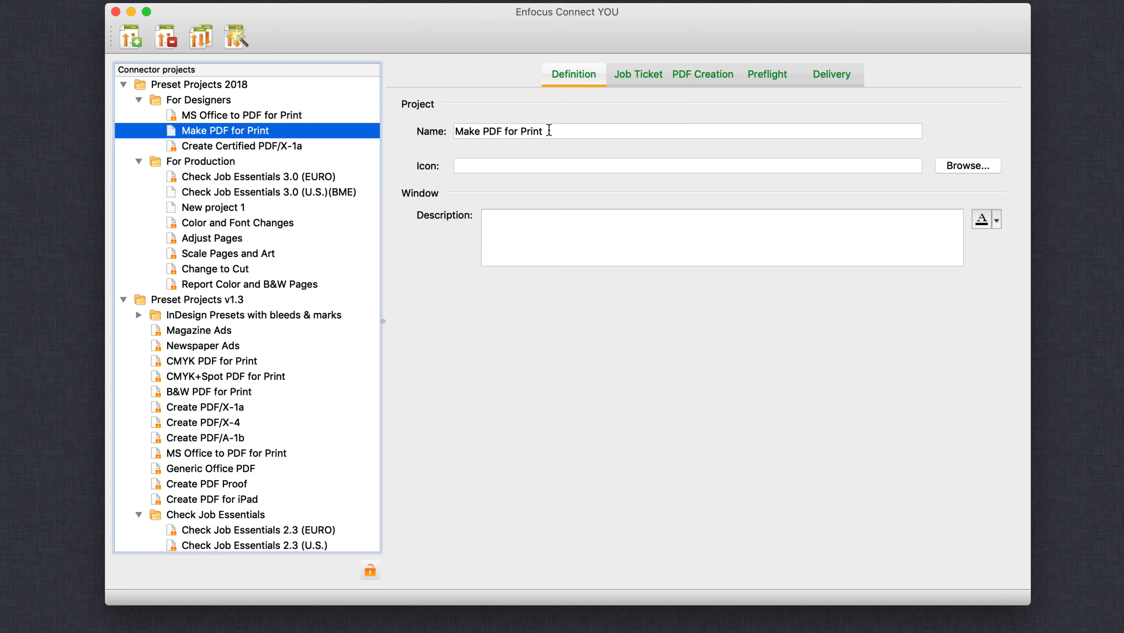
{"action": "left_click", "coordinate": [552, 228]}
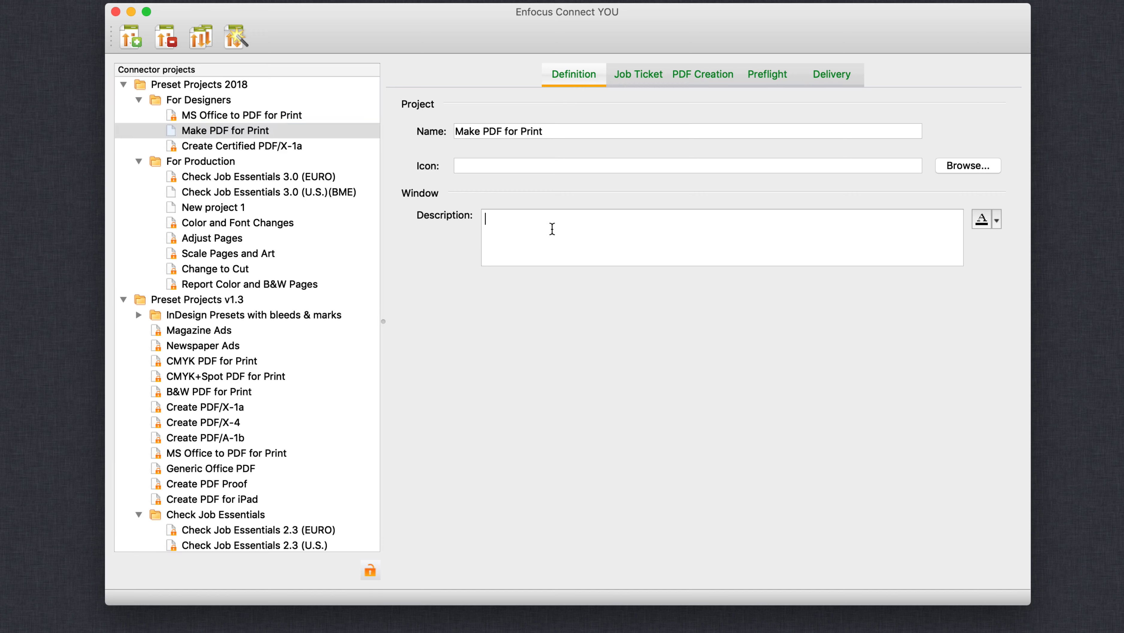
{"action": "type", "text": "lorem ipsum"}
Review the project's job ticket fields, the available Adobe PDF presets and the plug-in settings for PDF creation.
{"action": "left_click", "coordinate": [616, 79]}
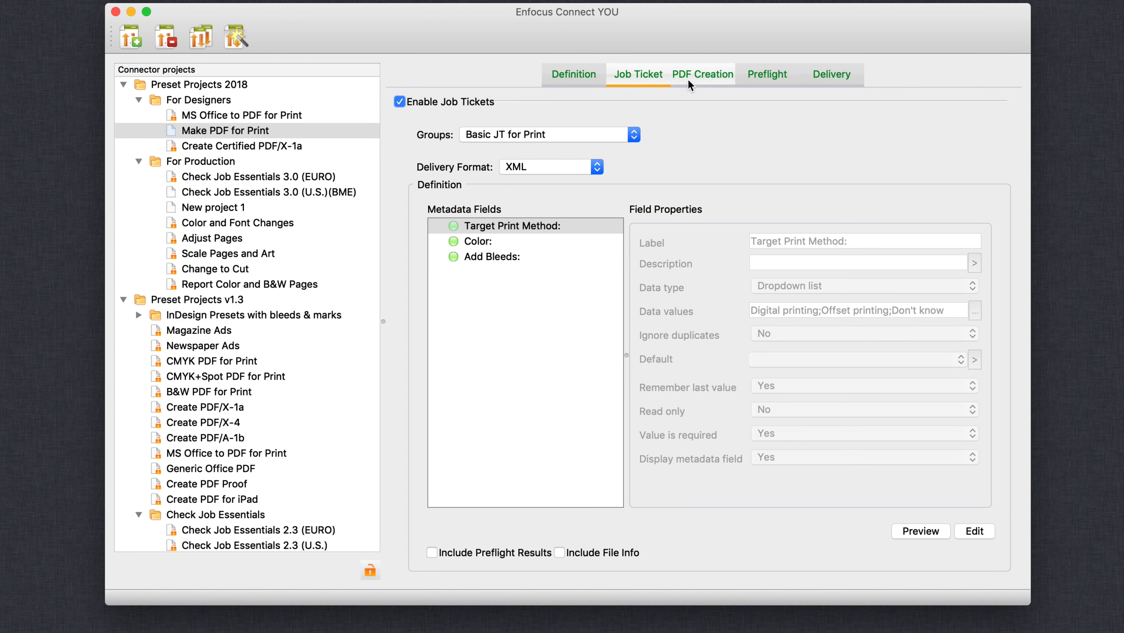
{"action": "left_click", "coordinate": [705, 76]}
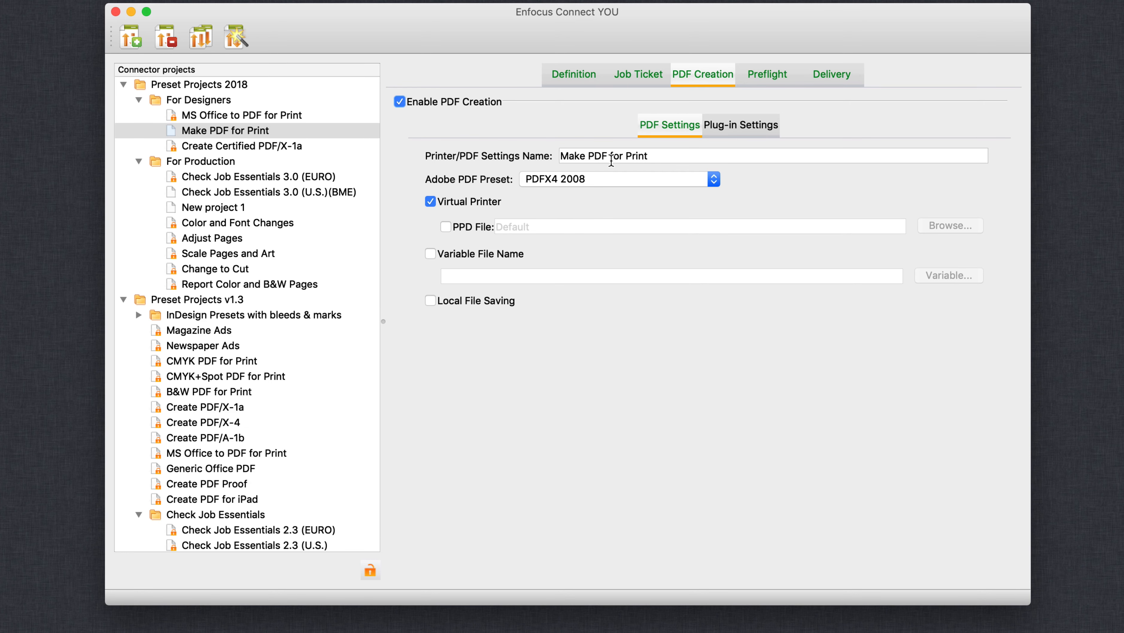
{"action": "left_click", "coordinate": [612, 180]}
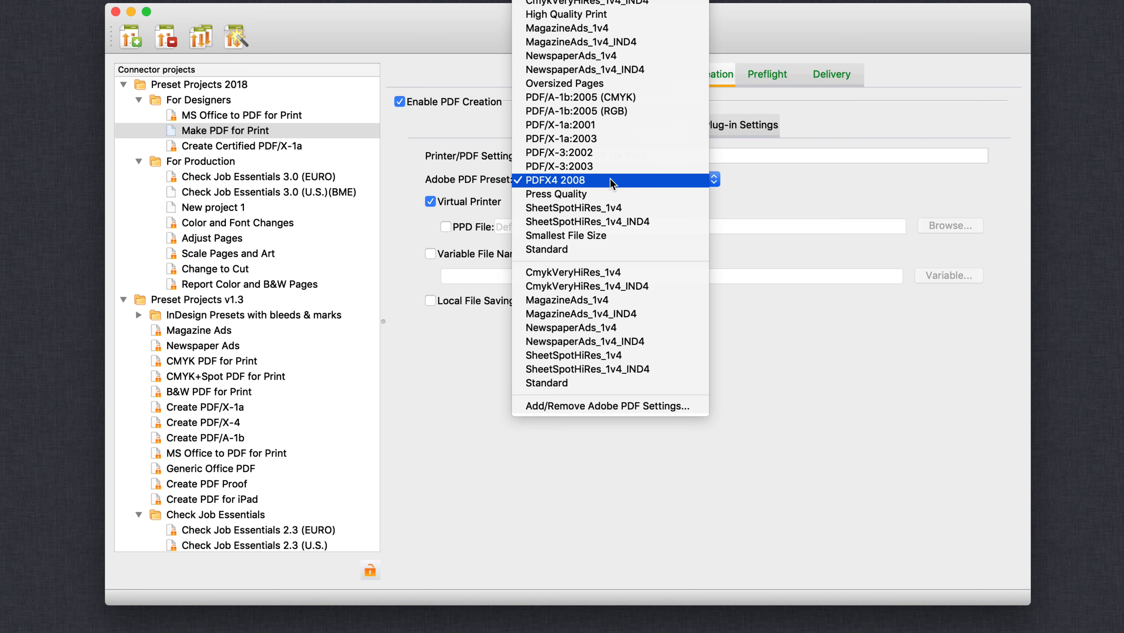
{"action": "left_click", "coordinate": [612, 180]}
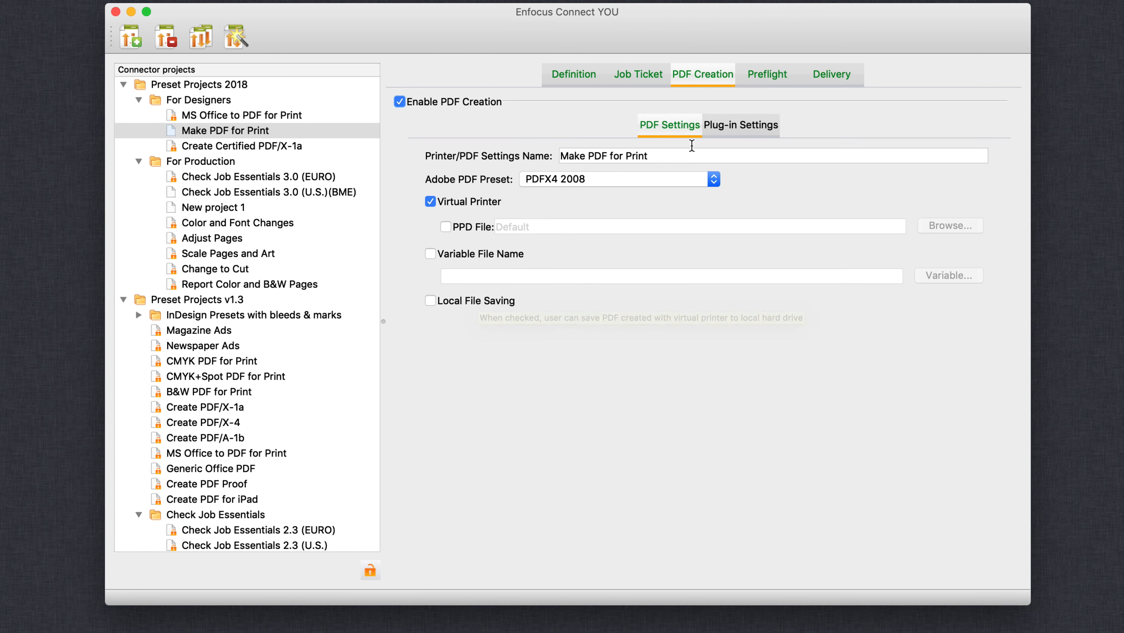
{"action": "left_click", "coordinate": [750, 126]}
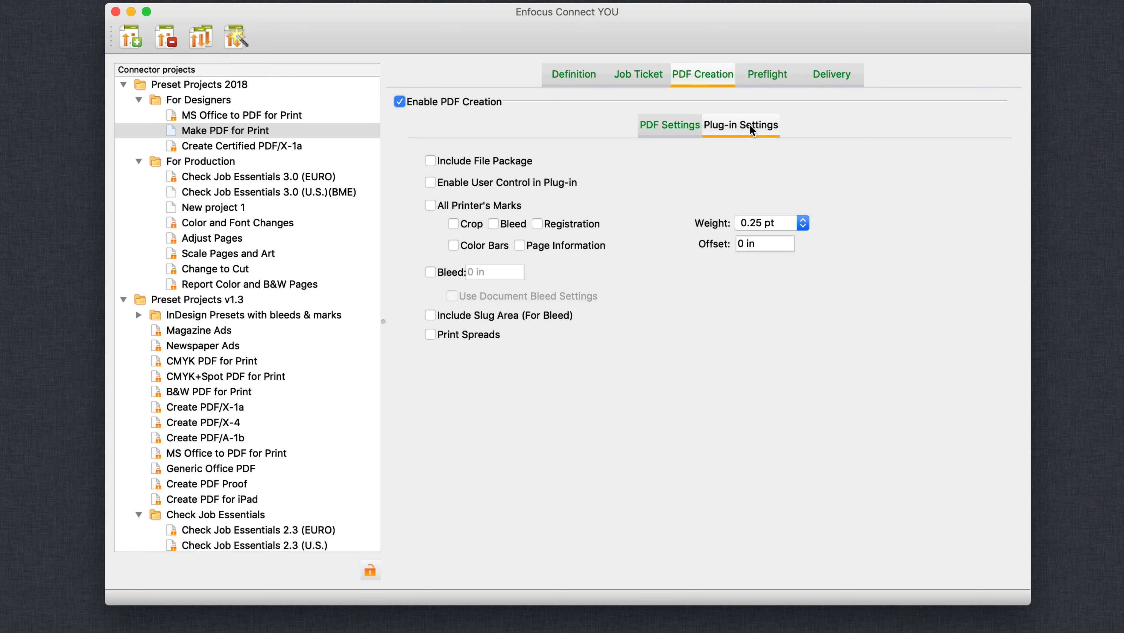
{"action": "left_click", "coordinate": [683, 127]}
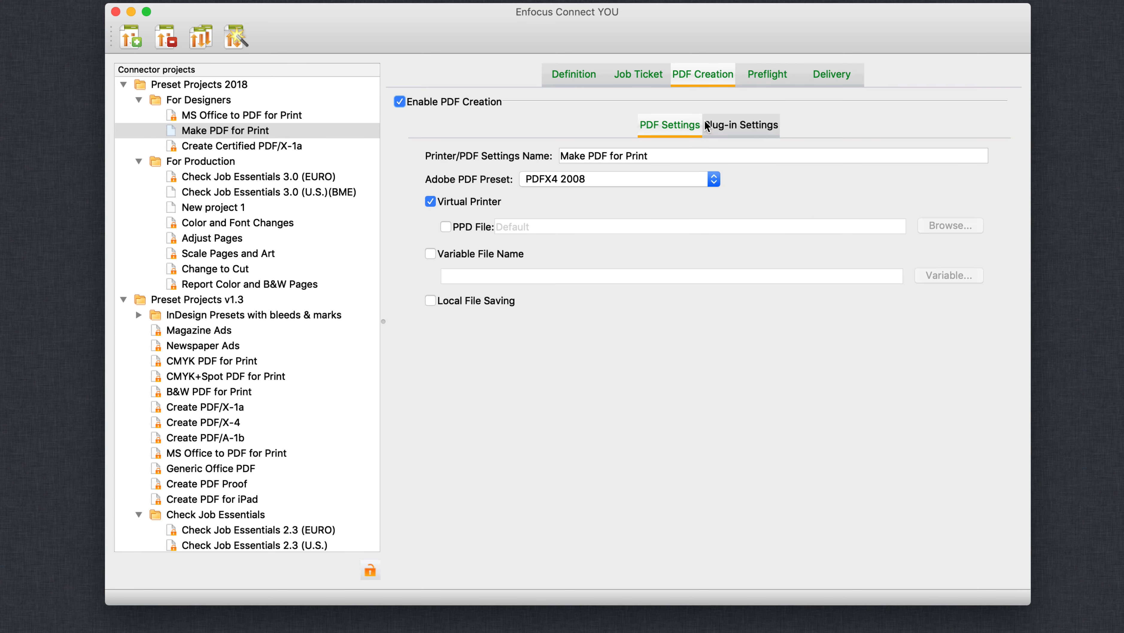
Browse the standard Packaging and Page action lists available for the project's preflight.
{"action": "left_click", "coordinate": [757, 77]}
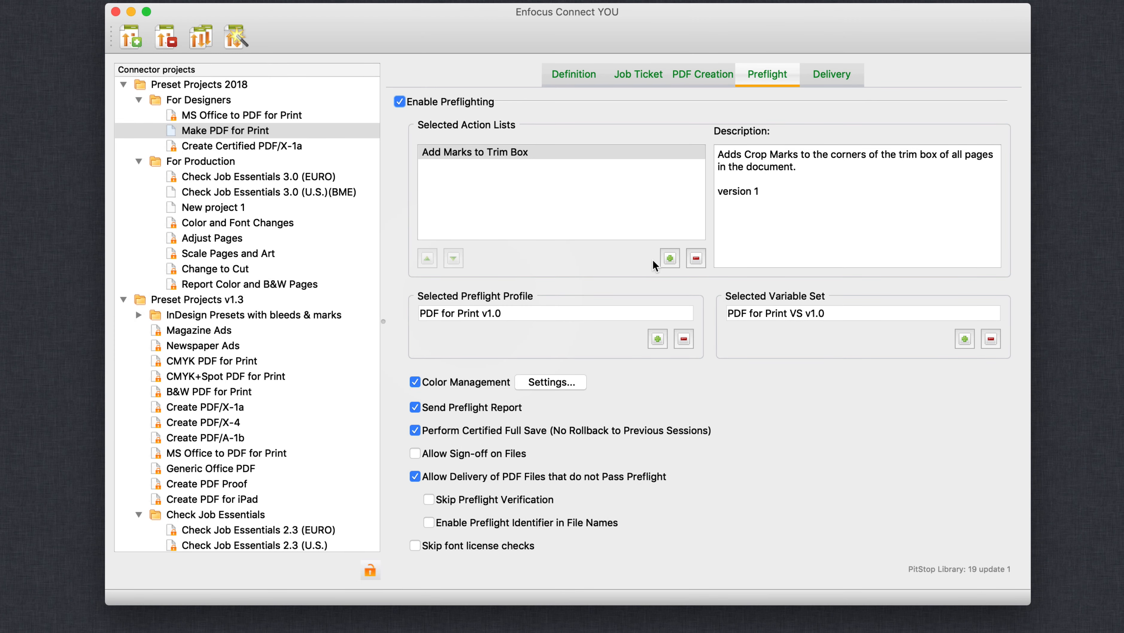
{"action": "left_click", "coordinate": [669, 258]}
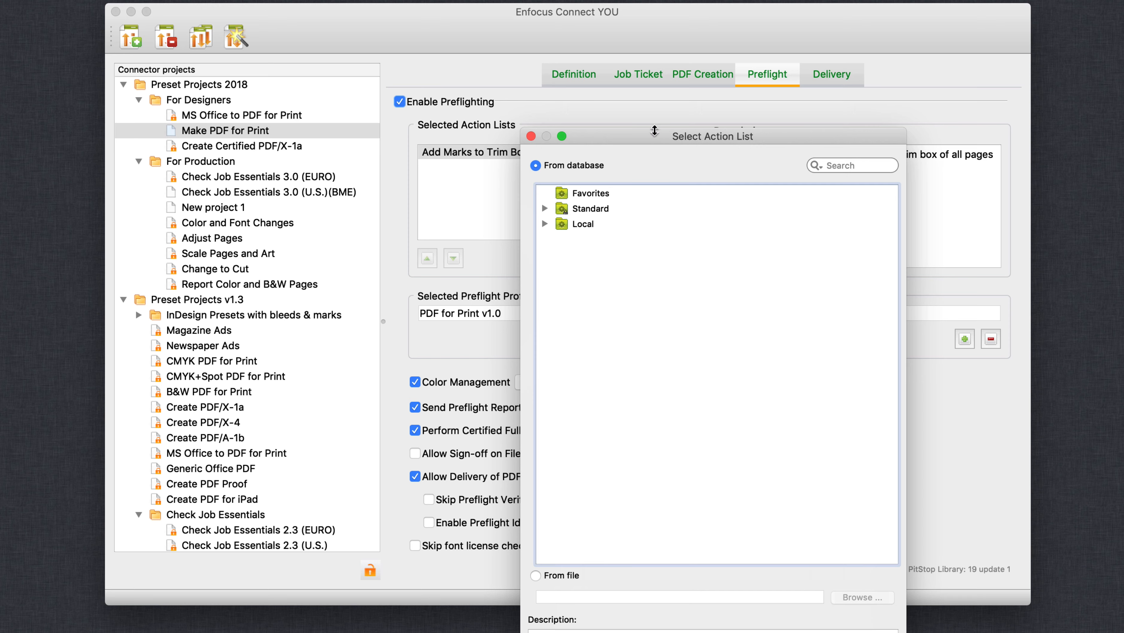
{"action": "left_click_drag", "start_coordinate": [642, 128], "coordinate": [503, 3]}
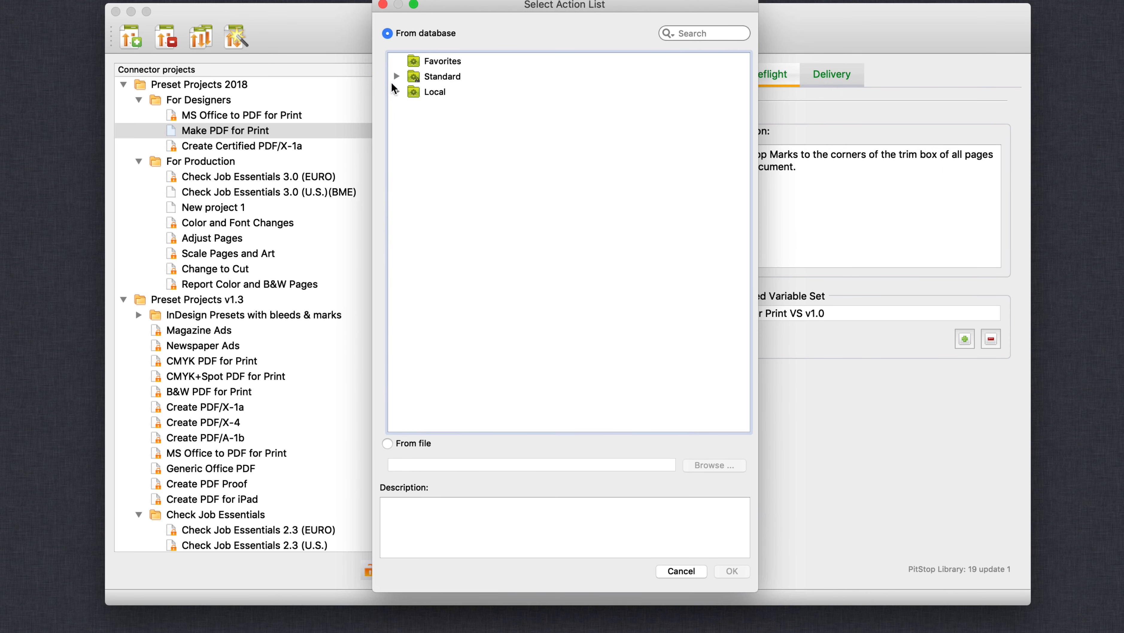
{"action": "left_click", "coordinate": [397, 77]}
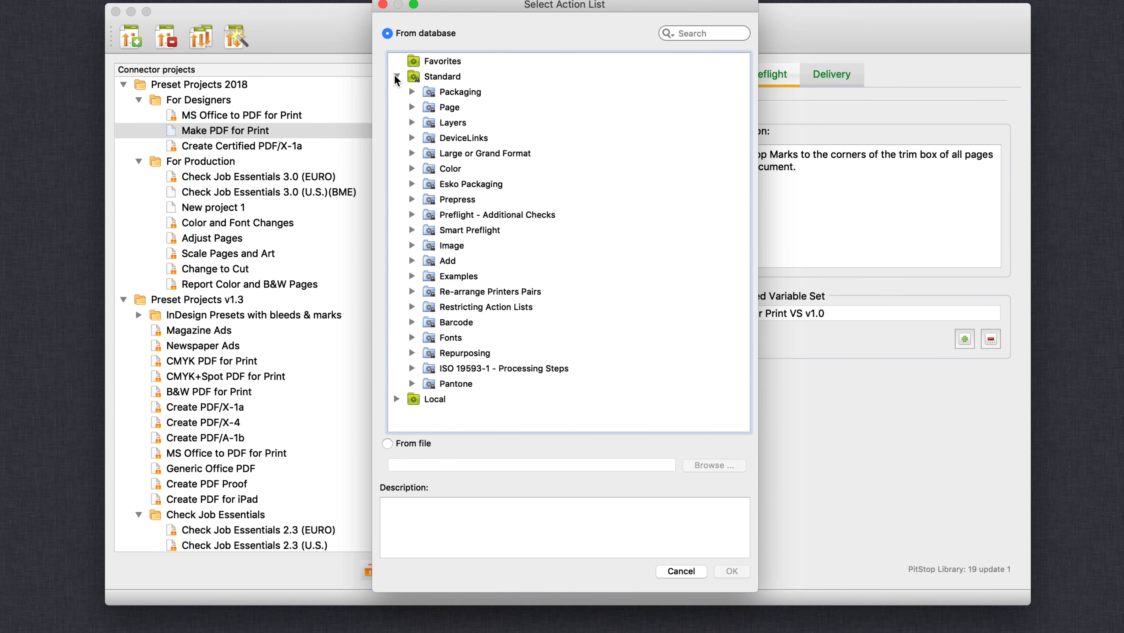
{"action": "left_click", "coordinate": [412, 92]}
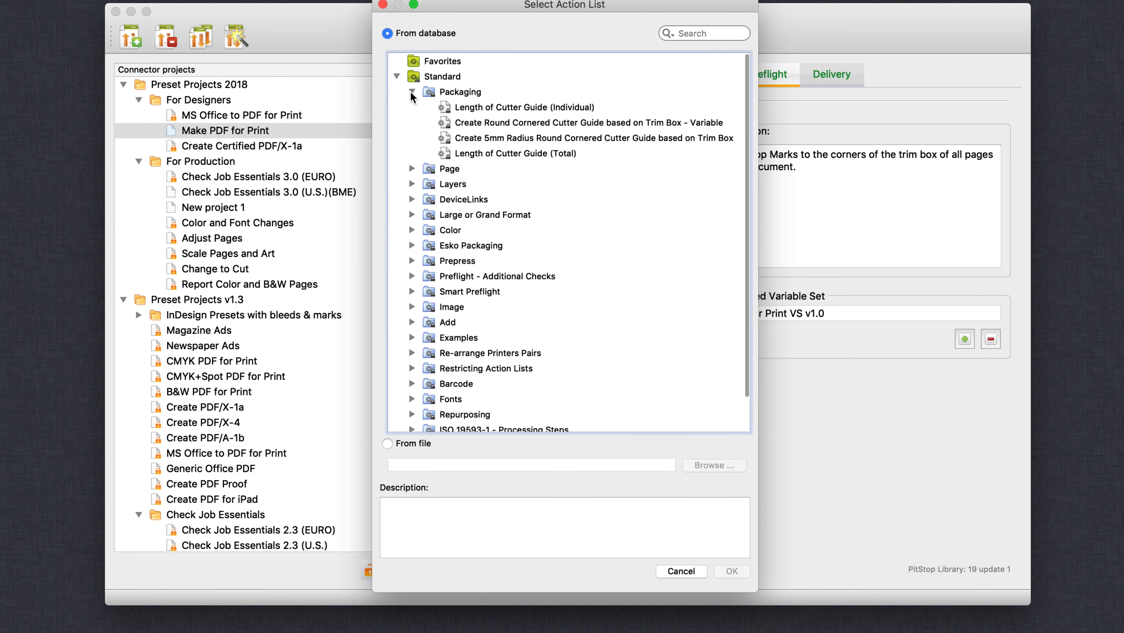
{"action": "left_click", "coordinate": [412, 169]}
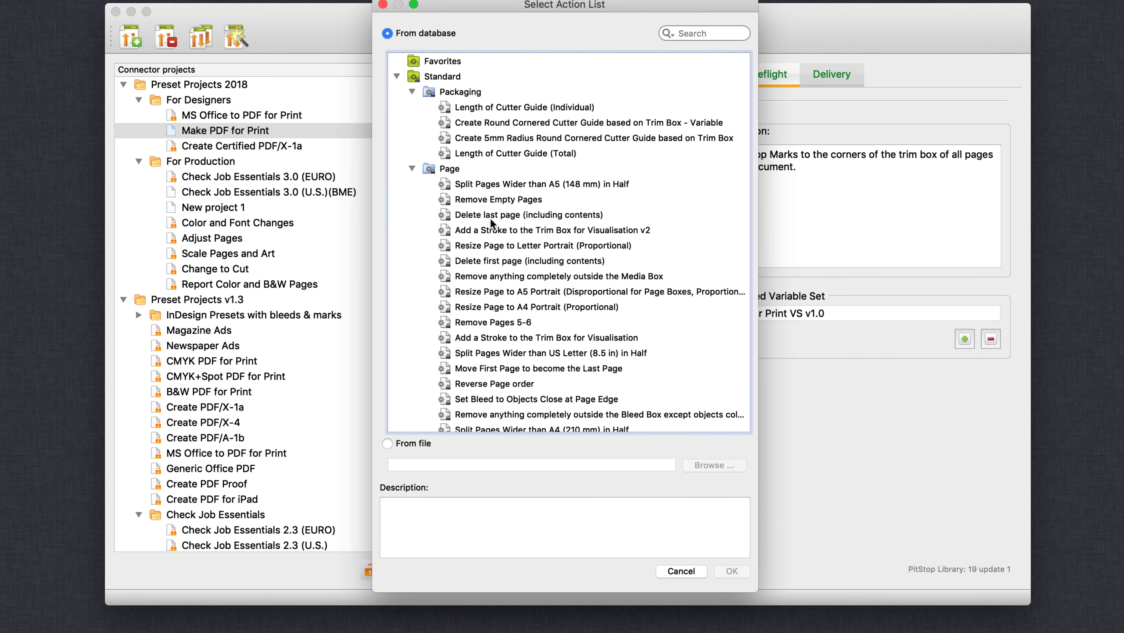
{"action": "scroll", "coordinate": [492, 224], "scroll_direction": "down", "scroll_amount": 3}
{"action": "scroll", "coordinate": [492, 224], "scroll_direction": "down", "scroll_amount": 8}
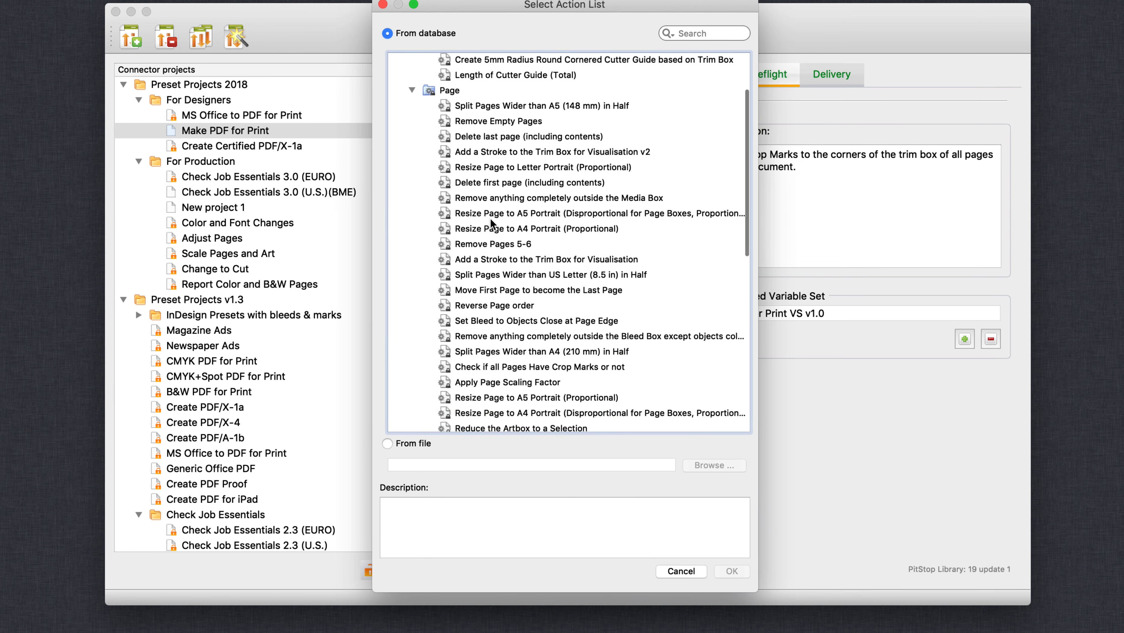
{"action": "scroll", "coordinate": [491, 224], "scroll_direction": "down", "scroll_amount": 5}
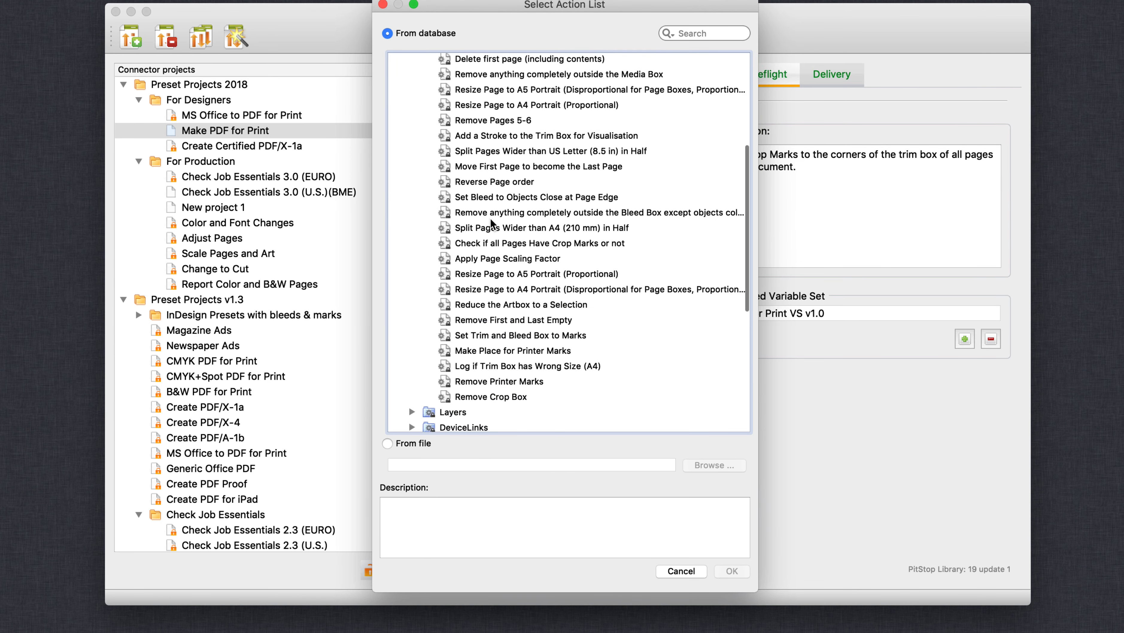
Search the action lists for "trim" and examine the description of Add Marks to Trim Box.
{"action": "left_click", "coordinate": [708, 32]}
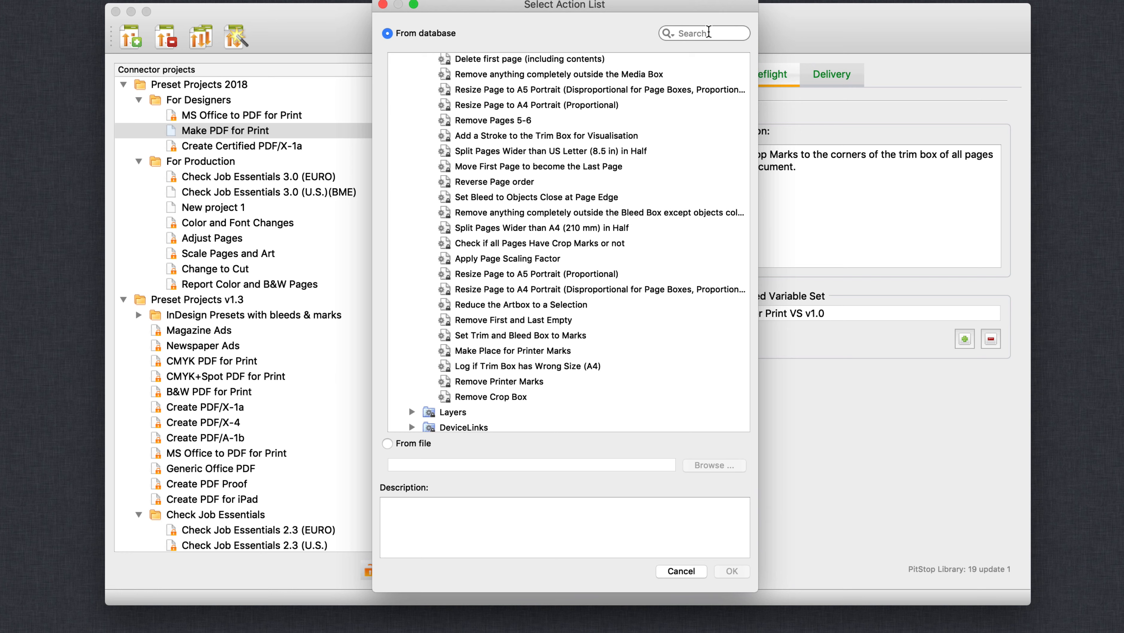
{"action": "type", "text": "trim"}
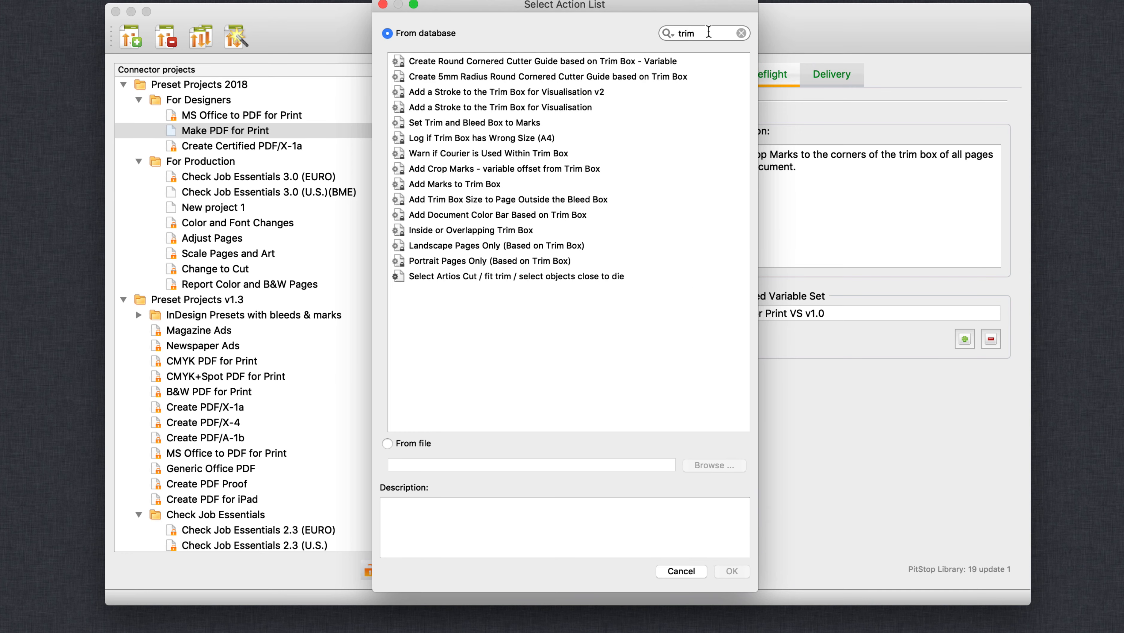
{"action": "left_click", "coordinate": [495, 190]}
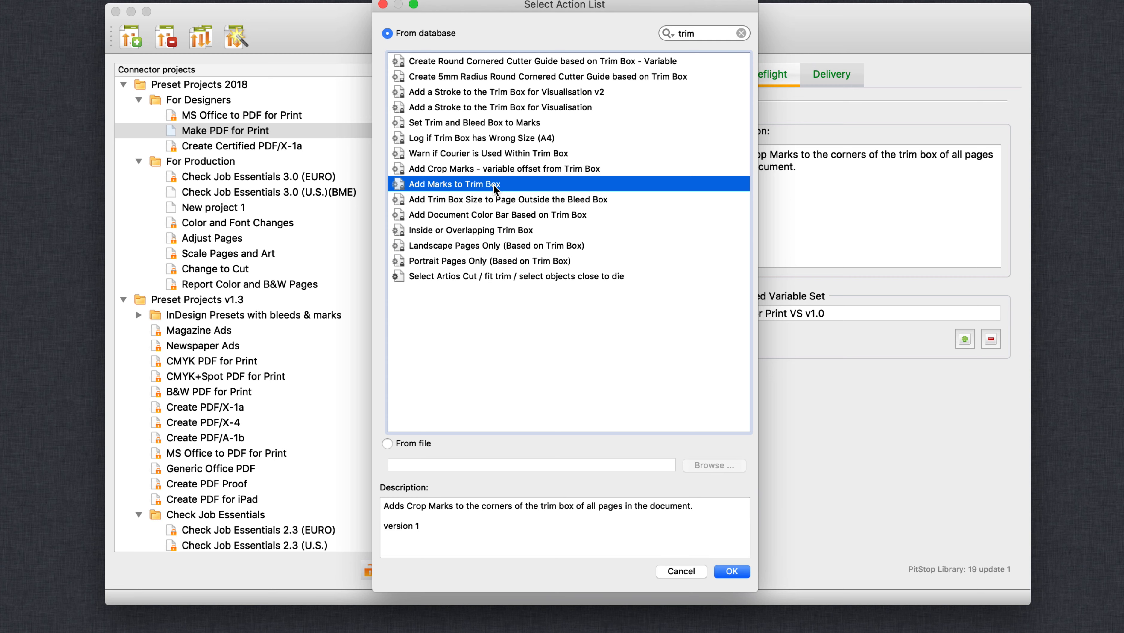
Search the action lists for "black", and clear the search.
{"action": "left_click_drag", "start_coordinate": [727, 32], "coordinate": [670, 33]}
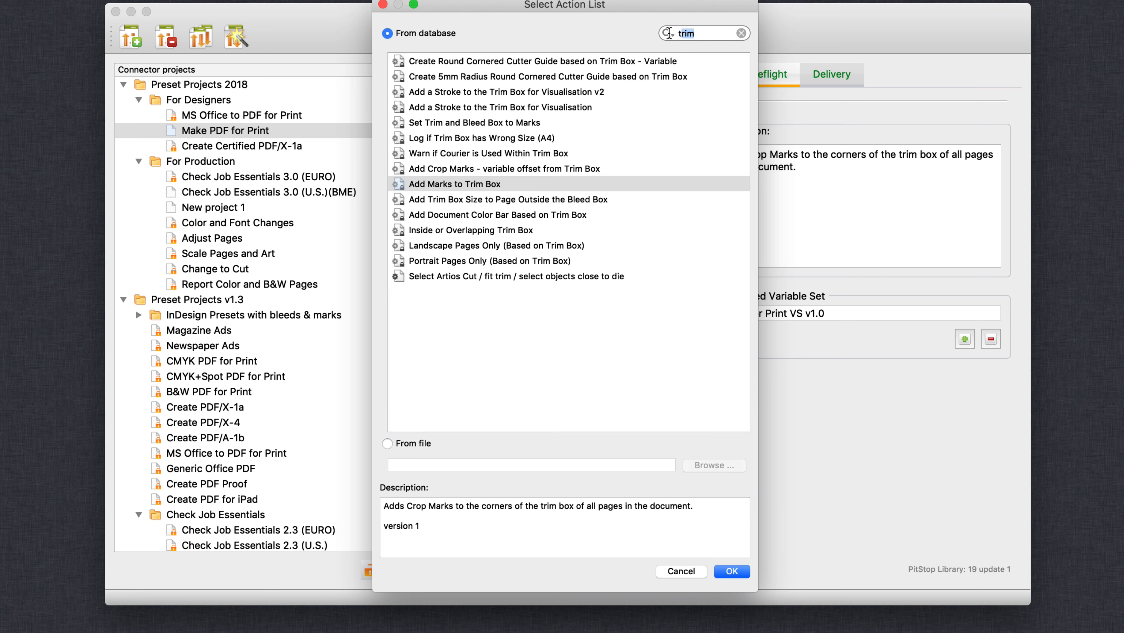
{"action": "type", "text": "black"}
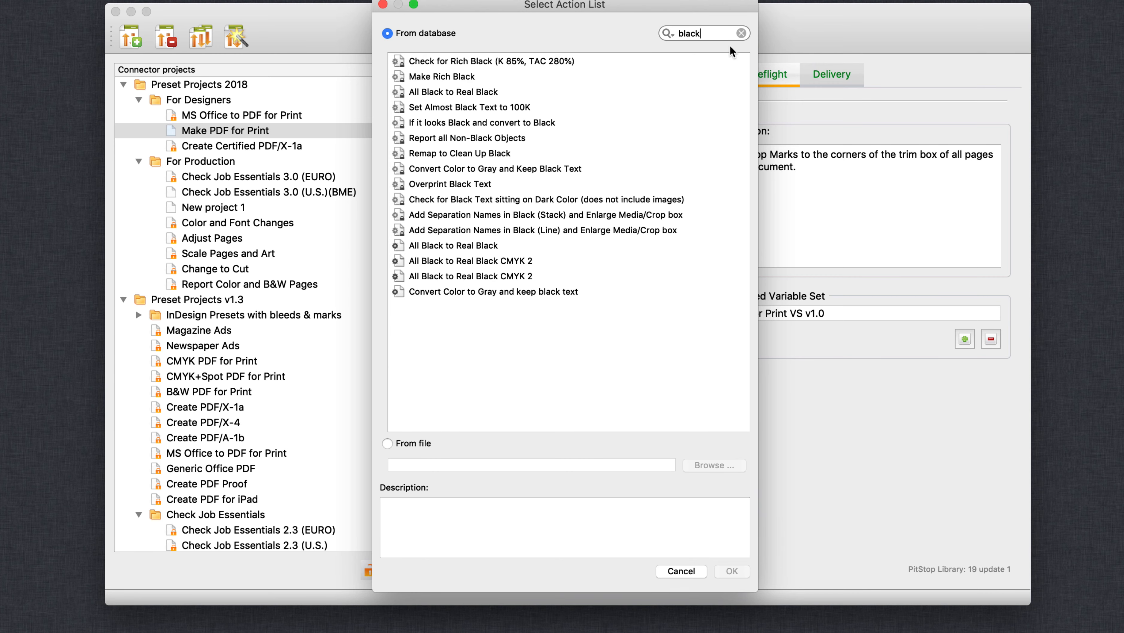
{"action": "left_click", "coordinate": [741, 34]}
Browse the standard Layers and Color action lists, and close the selection without adding one.
{"action": "scroll", "coordinate": [519, 256], "scroll_direction": "down", "scroll_amount": 8}
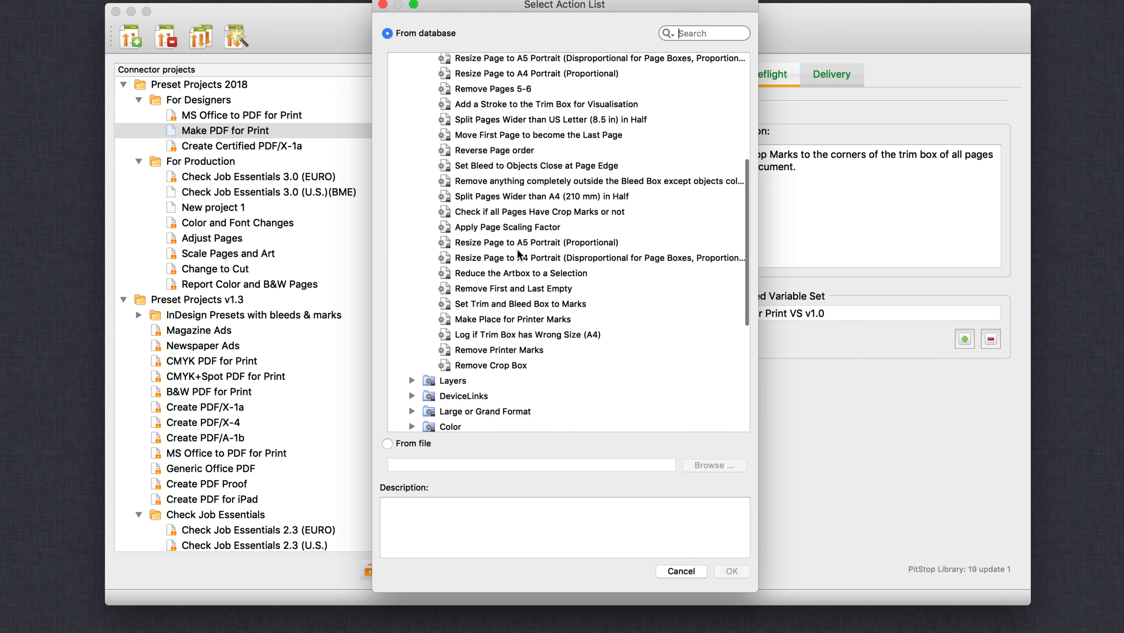
{"action": "left_click", "coordinate": [411, 149]}
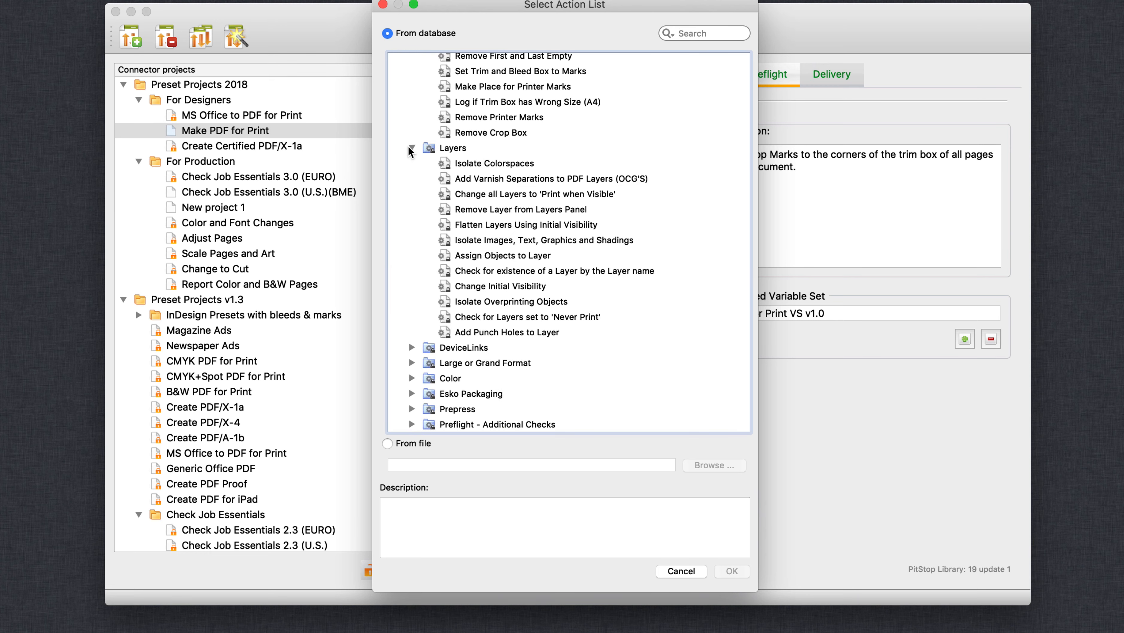
{"action": "scroll", "coordinate": [411, 150], "scroll_direction": "down", "scroll_amount": 3}
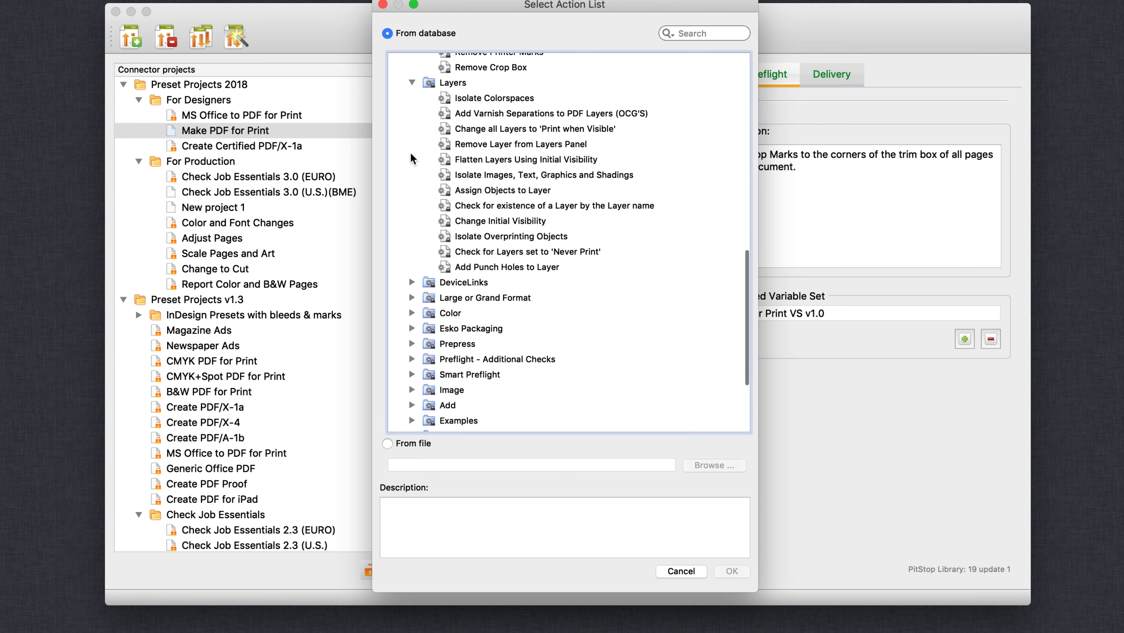
{"action": "left_click", "coordinate": [412, 313]}
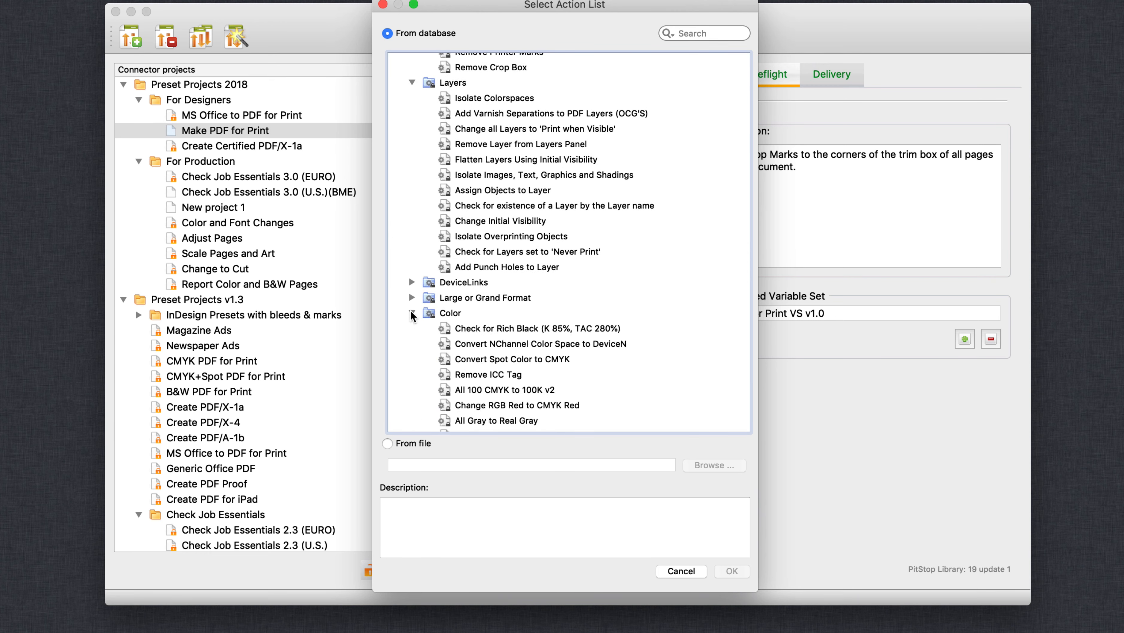
{"action": "scroll", "coordinate": [412, 315], "scroll_direction": "down", "scroll_amount": 10}
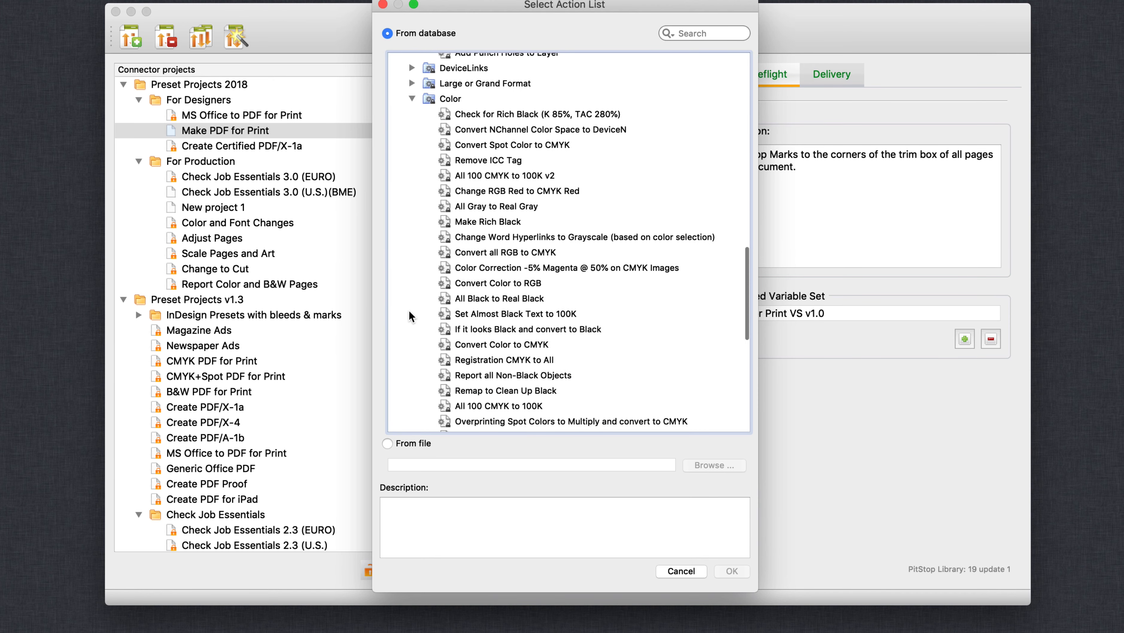
{"action": "left_click", "coordinate": [683, 572]}
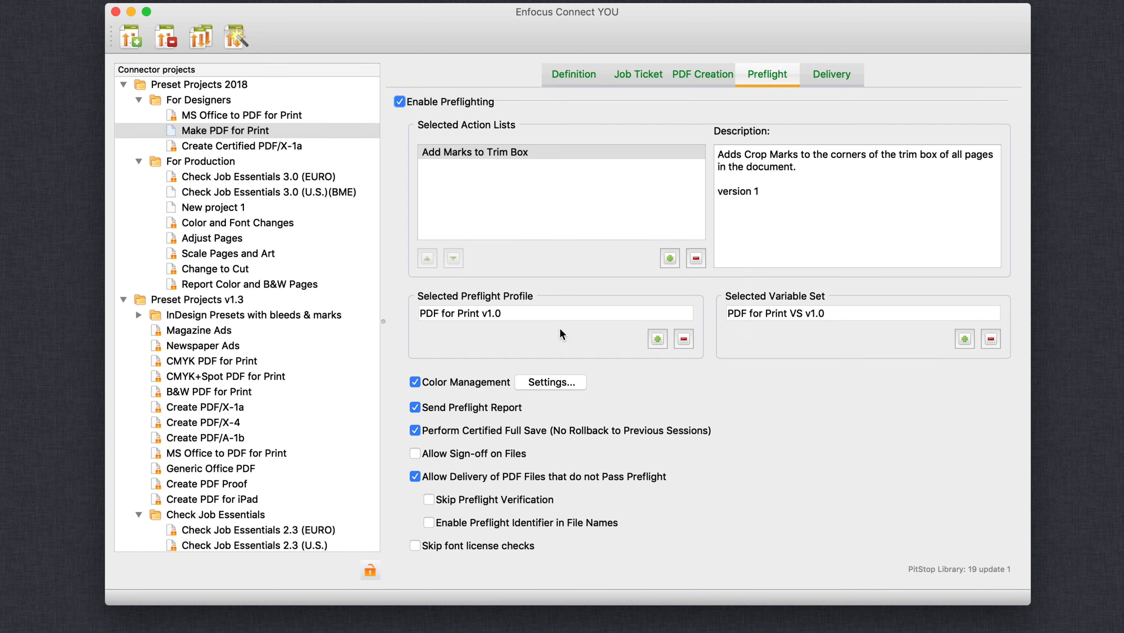
Browse the standard Digital Printing and PDFX preflight profiles, and close the selection without choosing one.
{"action": "left_click", "coordinate": [658, 339]}
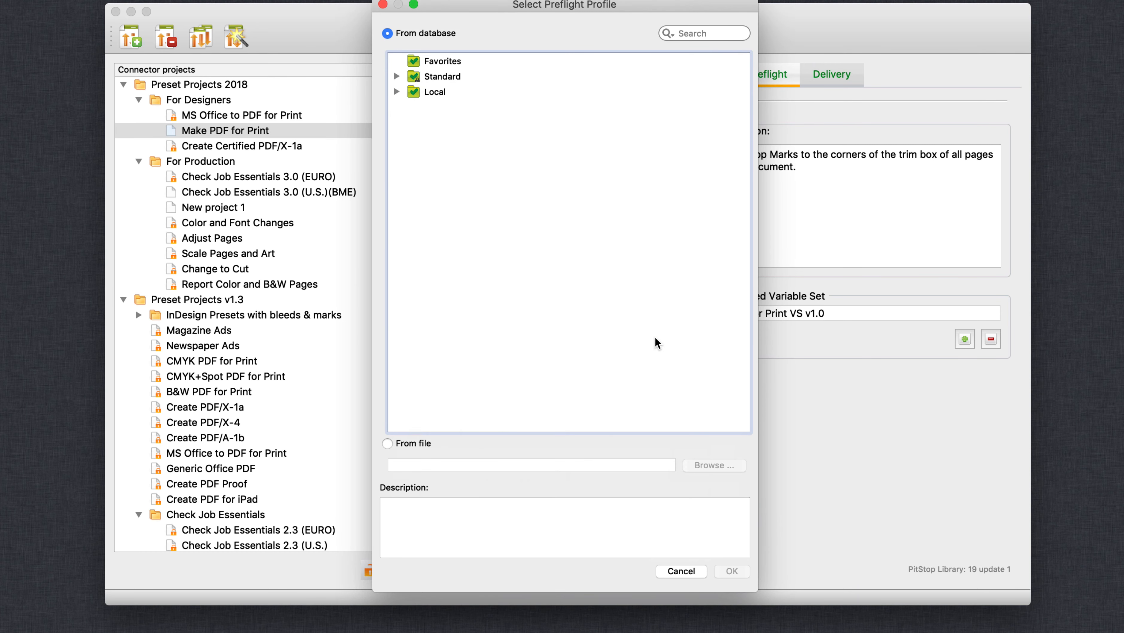
{"action": "left_click", "coordinate": [397, 77]}
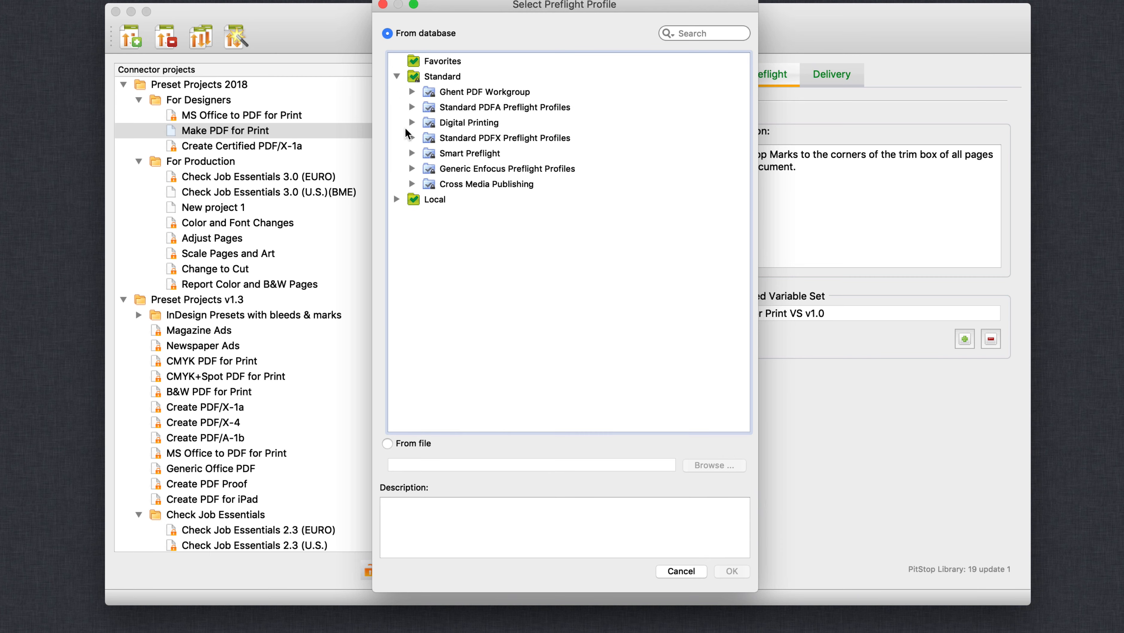
{"action": "left_click", "coordinate": [412, 122]}
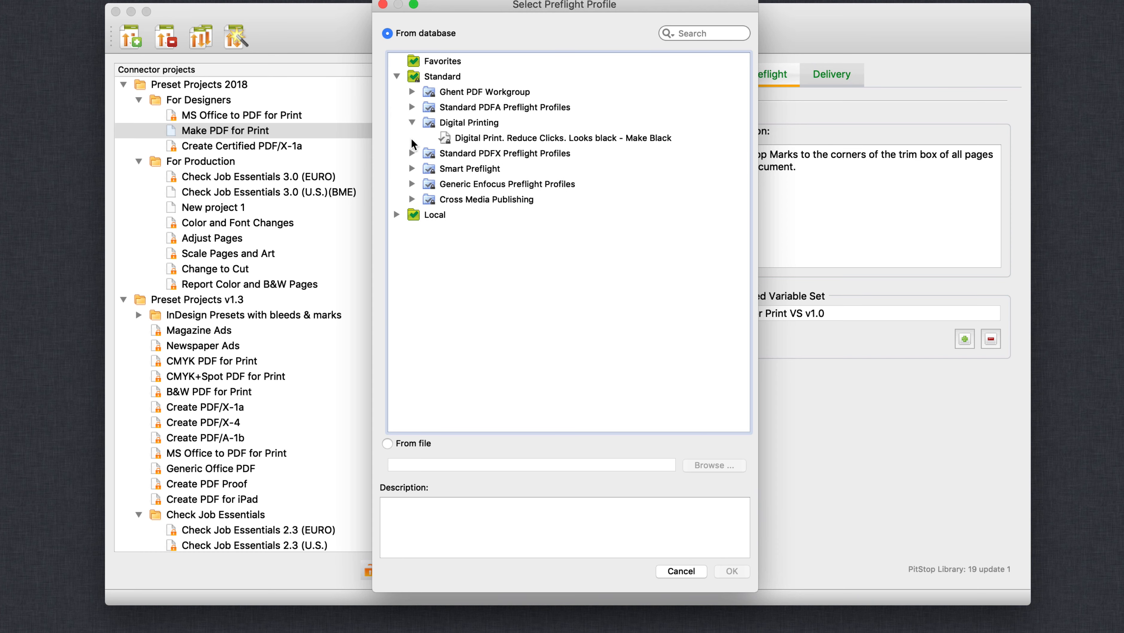
{"action": "left_click", "coordinate": [412, 153]}
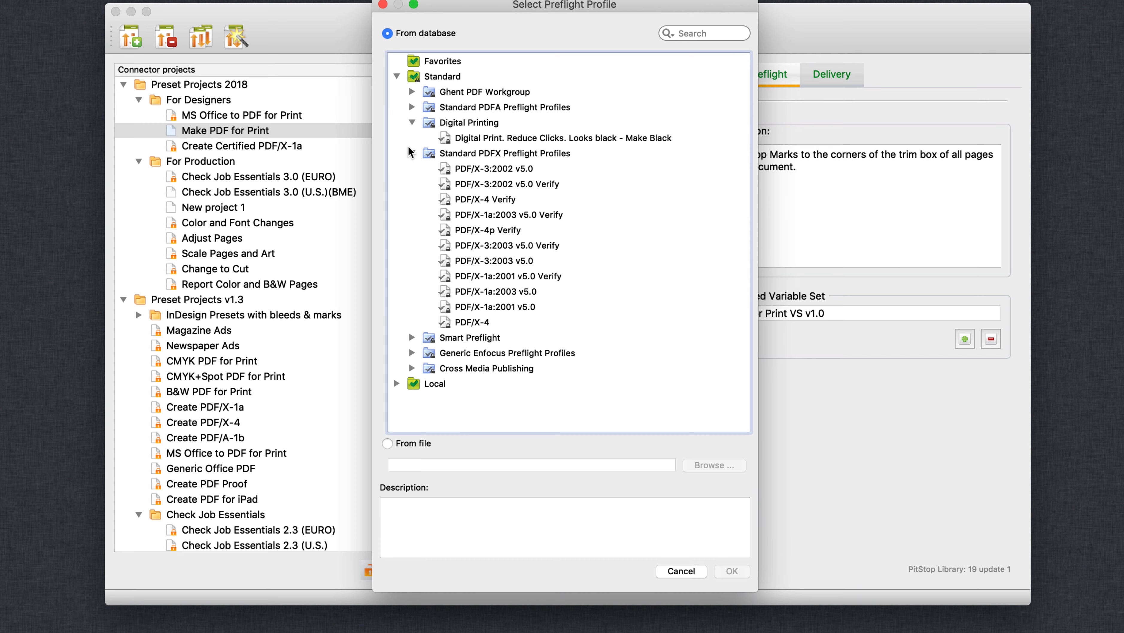
{"action": "left_click", "coordinate": [683, 574]}
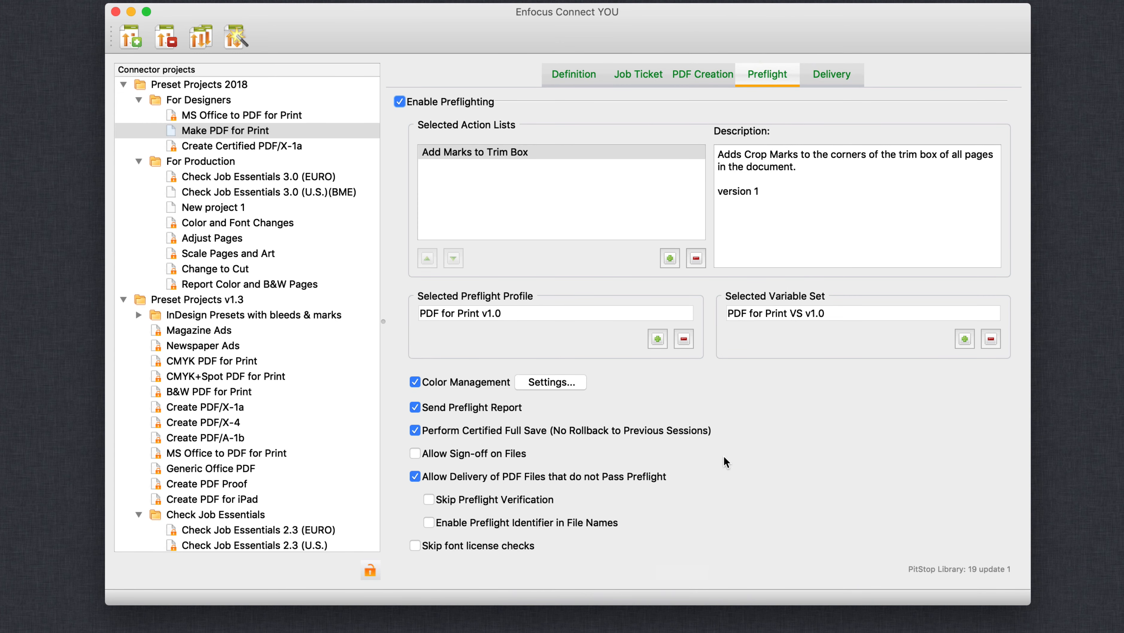
Examine the Color Management settings used for preflighting, and close them without changes.
{"action": "left_click", "coordinate": [560, 384]}
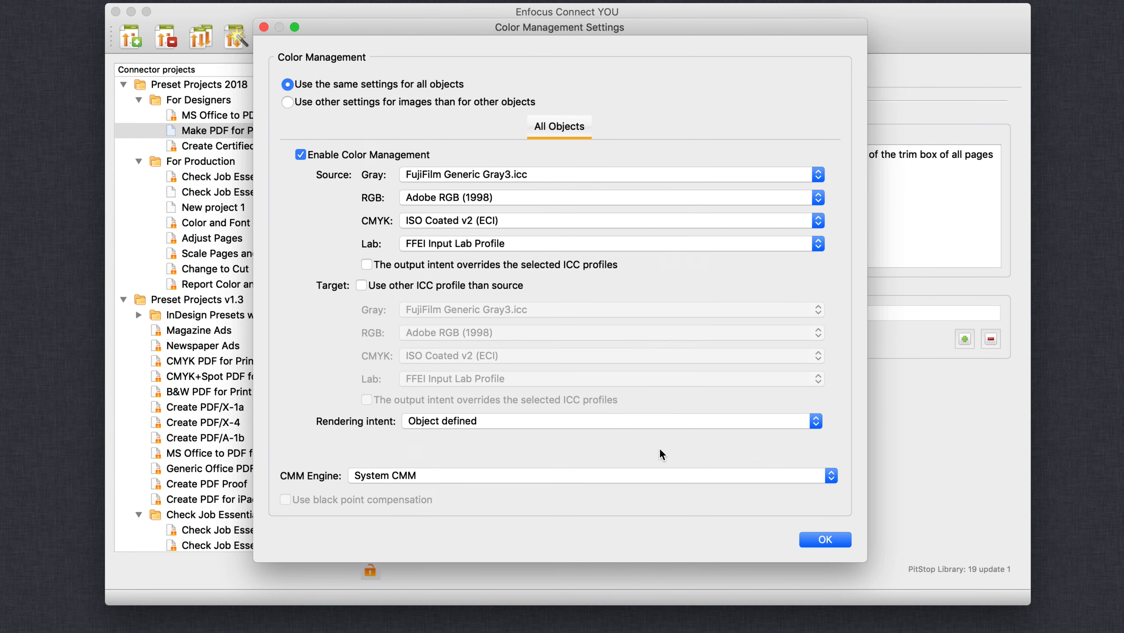
{"action": "left_click", "coordinate": [817, 541]}
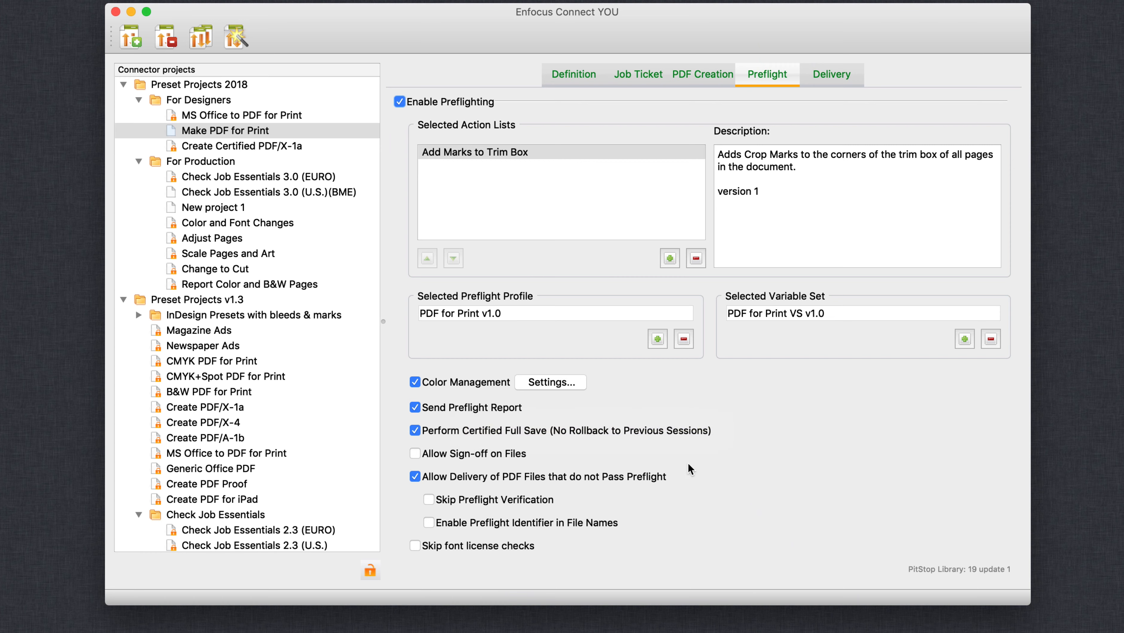
Examine the available primary delivery point types and the list of editable delivery presets in the project's delivery settings.
{"action": "left_click", "coordinate": [826, 72]}
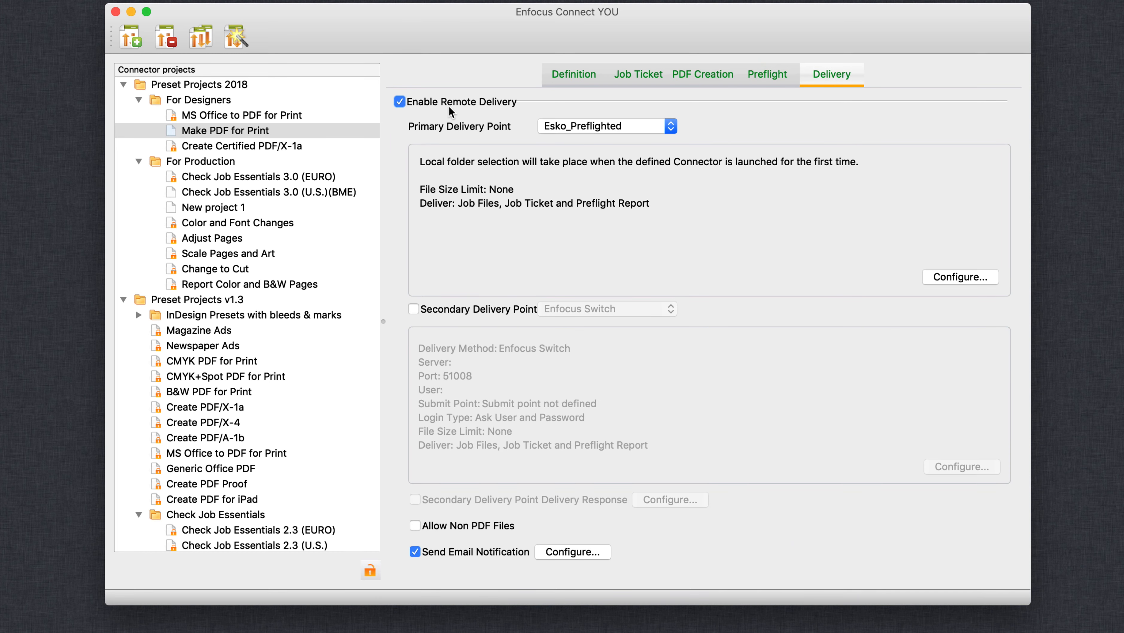
{"action": "left_click", "coordinate": [671, 127]}
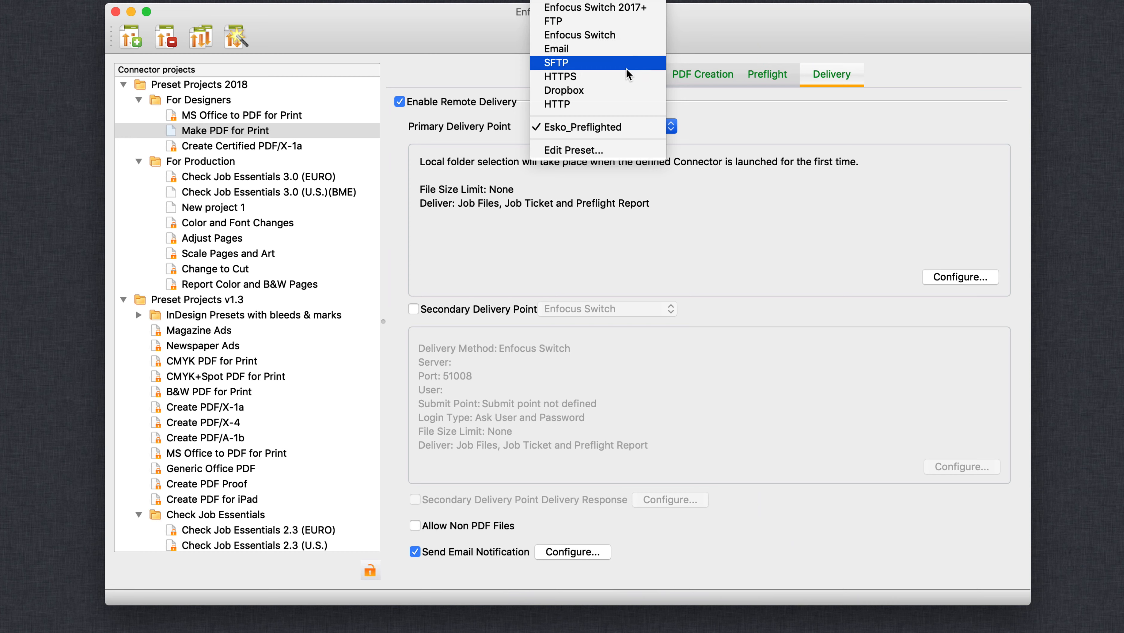
{"action": "left_click", "coordinate": [622, 153]}
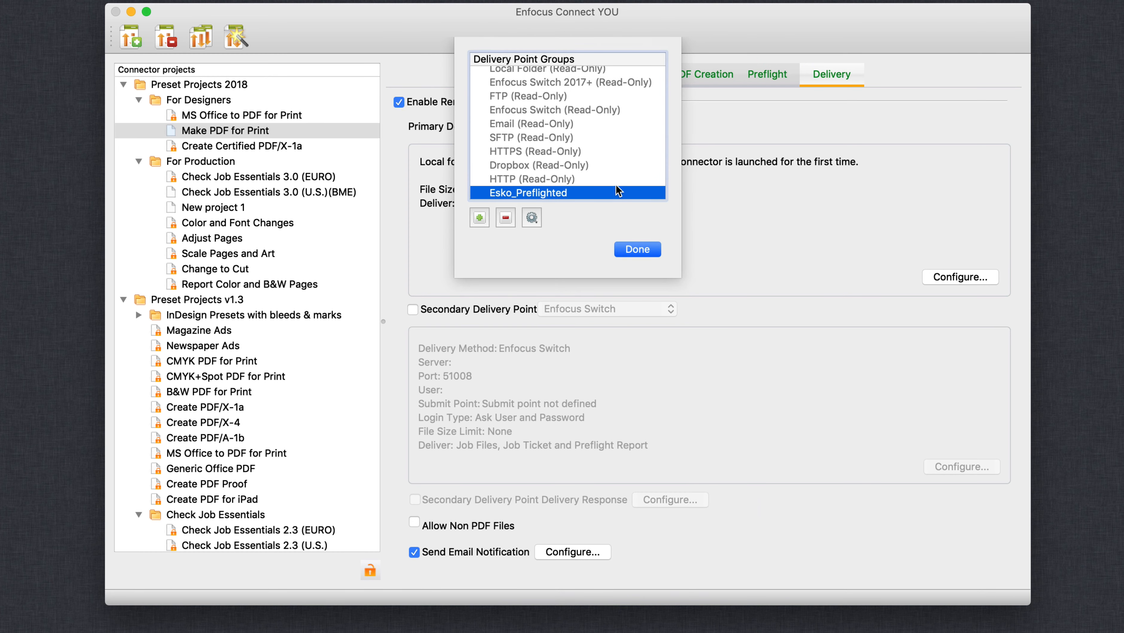
{"action": "left_click", "coordinate": [633, 252]}
Examine the Esko_Preflighted delivery point configuration and the email notification settings, cancelling both without changes.
{"action": "left_click", "coordinate": [943, 277]}
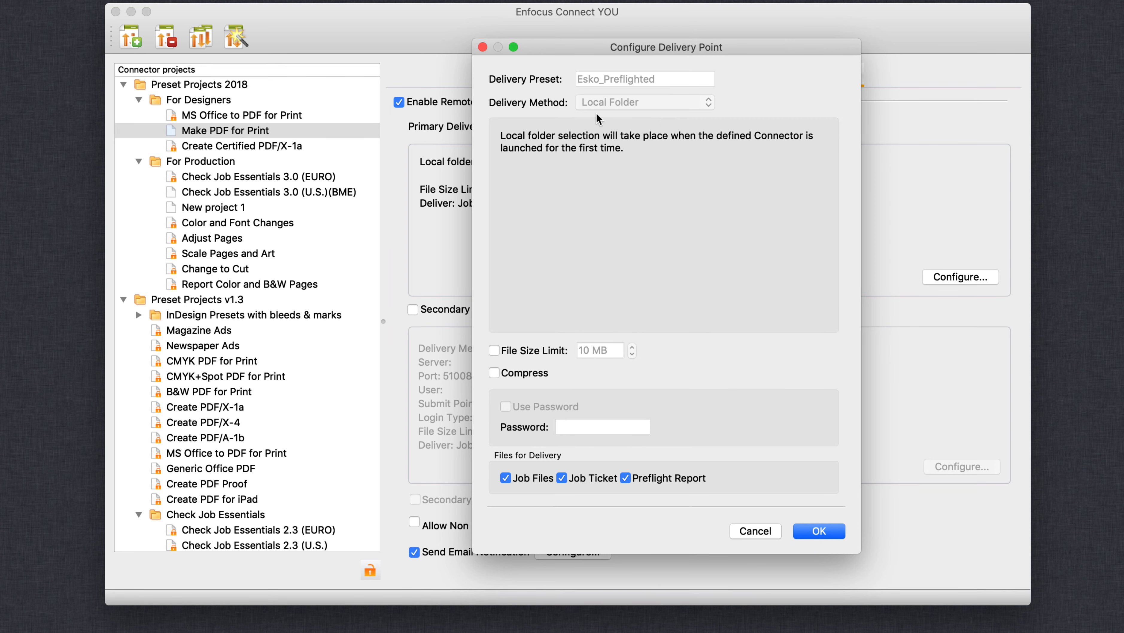
{"action": "left_click", "coordinate": [753, 532]}
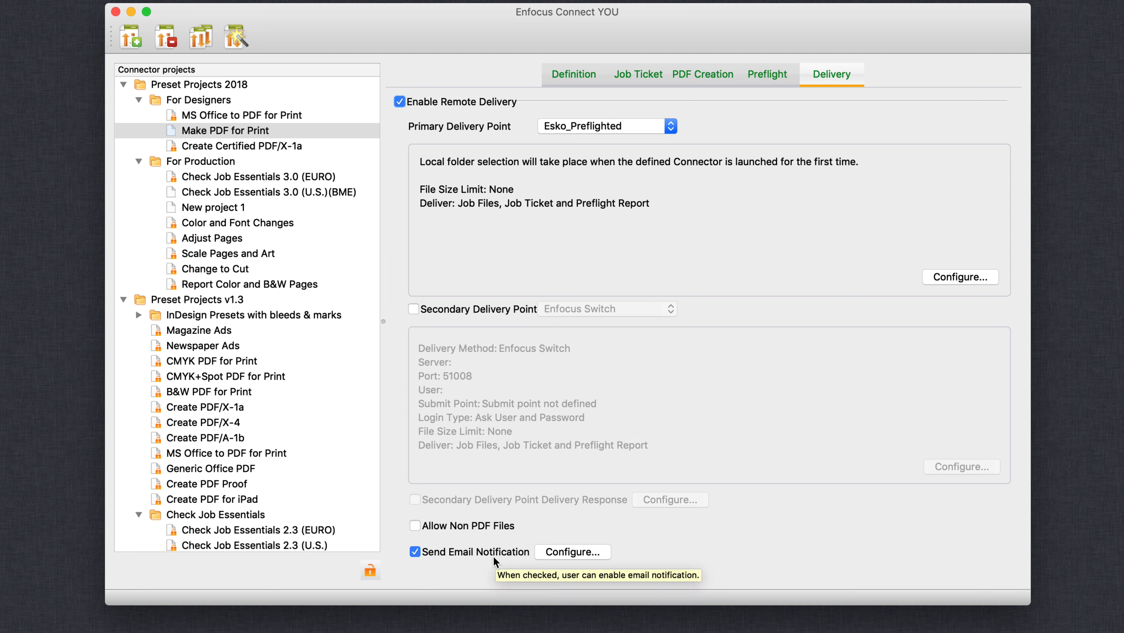
{"action": "left_click", "coordinate": [564, 553]}
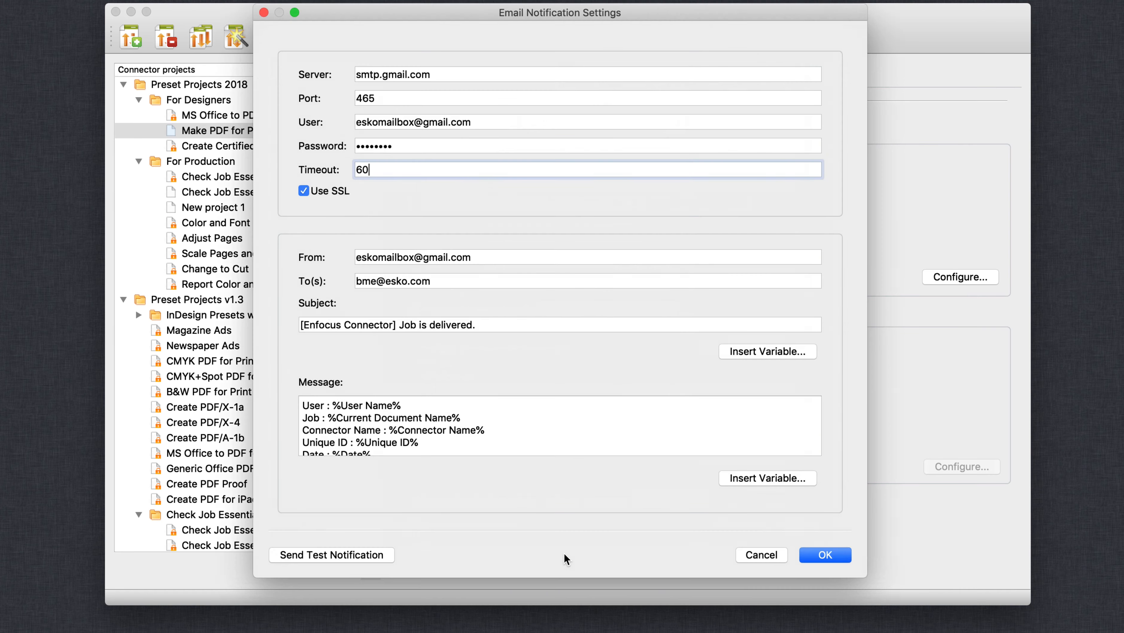
{"action": "left_click", "coordinate": [766, 554]}
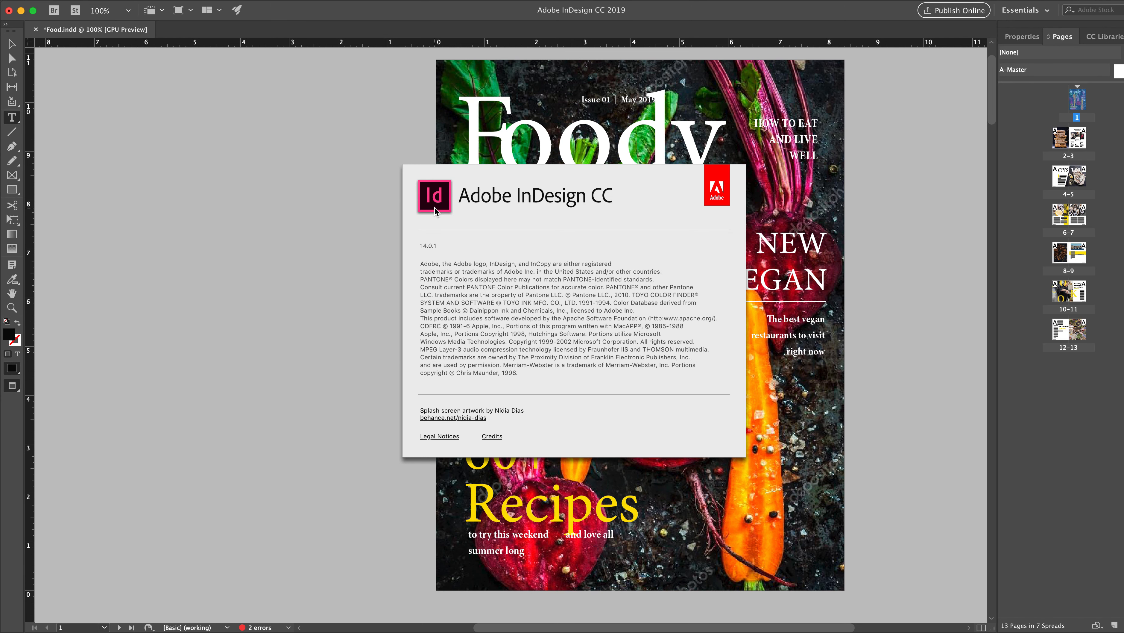
Switch to Adobe InDesign and export page 1 of Food.indd to the Make PDF for Print Connector.
{"action": "left_click", "coordinate": [436, 205]}
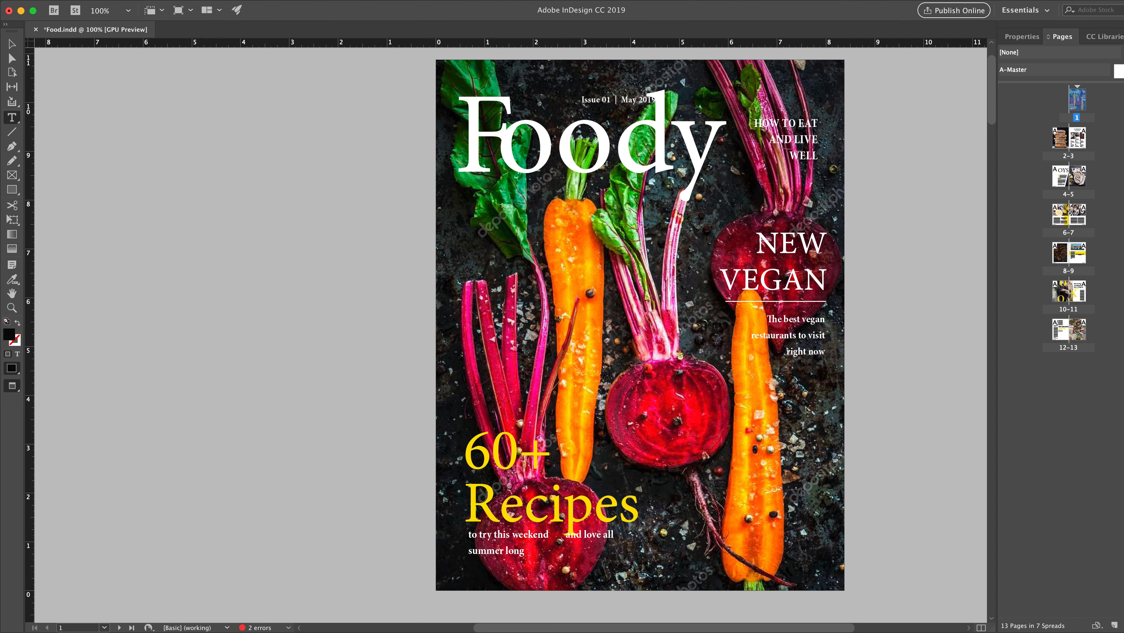
{"action": "left_click", "coordinate": [103, 1]}
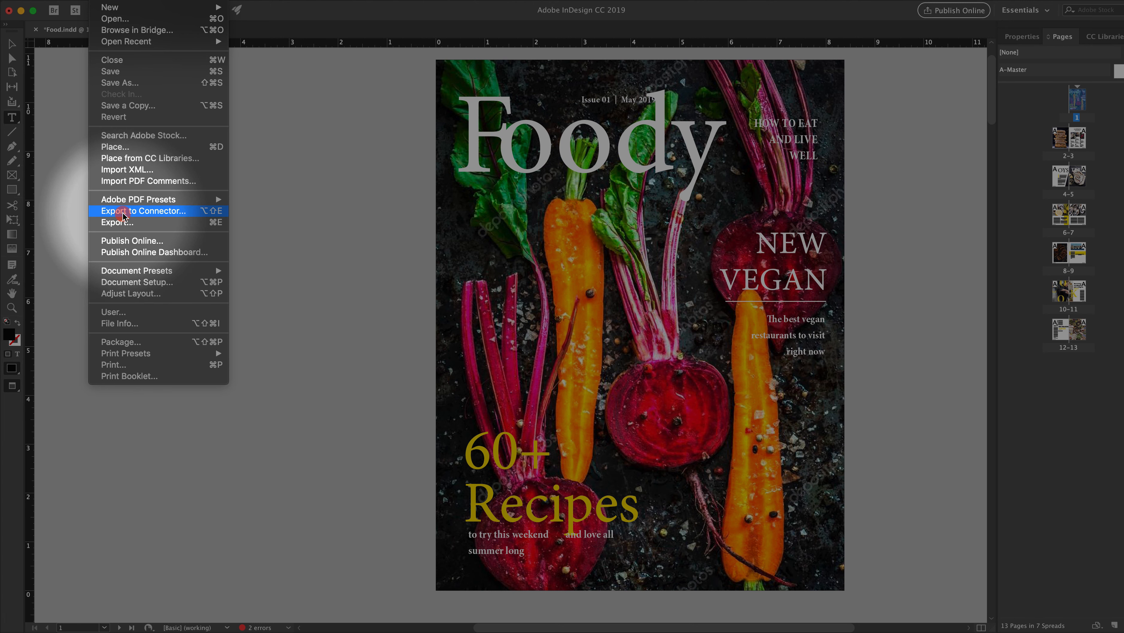
{"action": "left_click", "coordinate": [124, 213]}
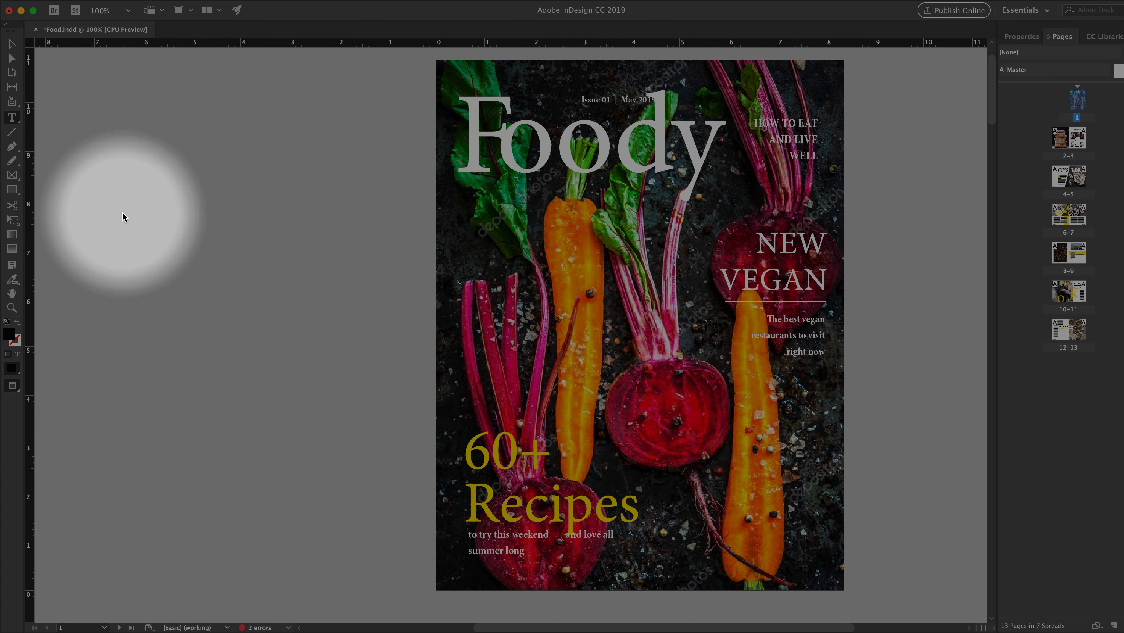
{"action": "left_click", "coordinate": [443, 270]}
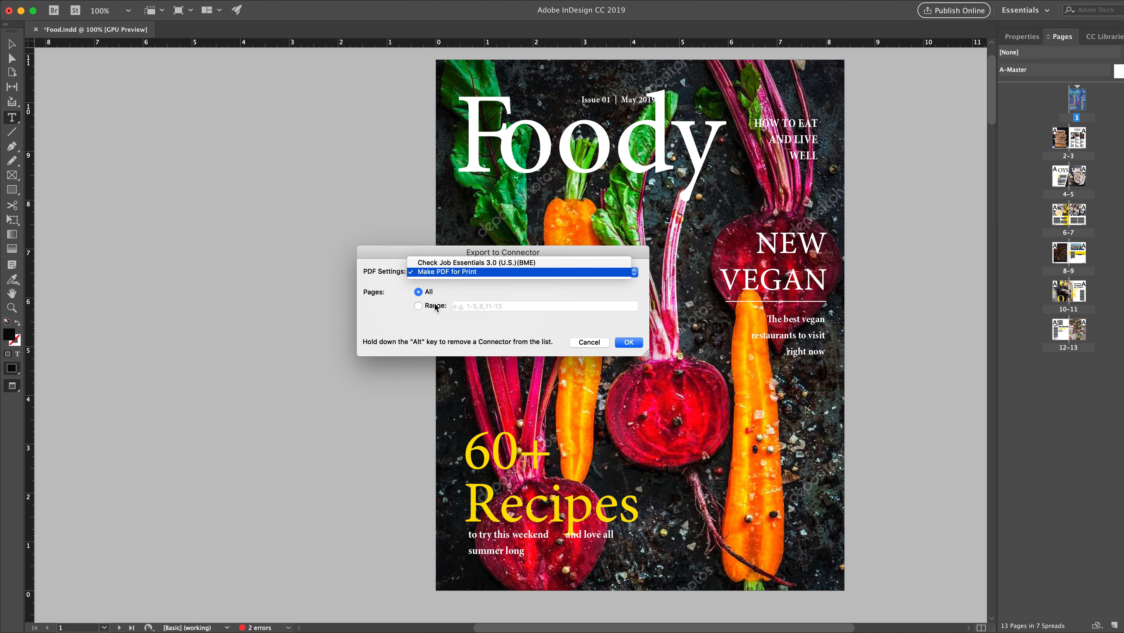
{"action": "left_click", "coordinate": [437, 308]}
{"action": "left_click", "coordinate": [436, 307]}
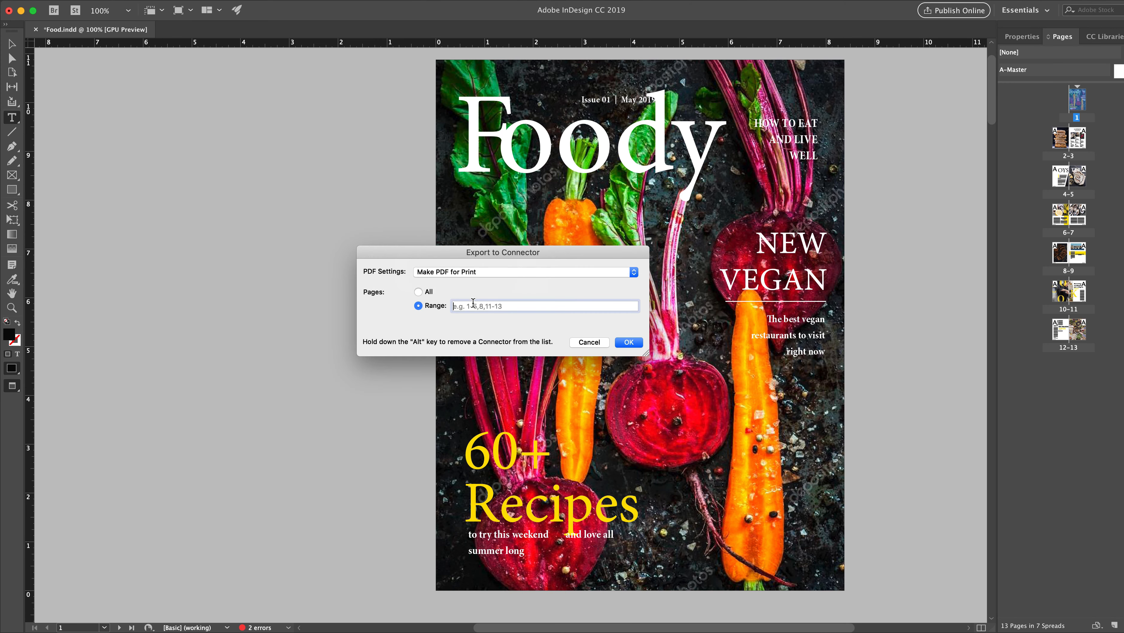
{"action": "type", "text": "1"}
{"action": "left_click", "coordinate": [632, 344]}
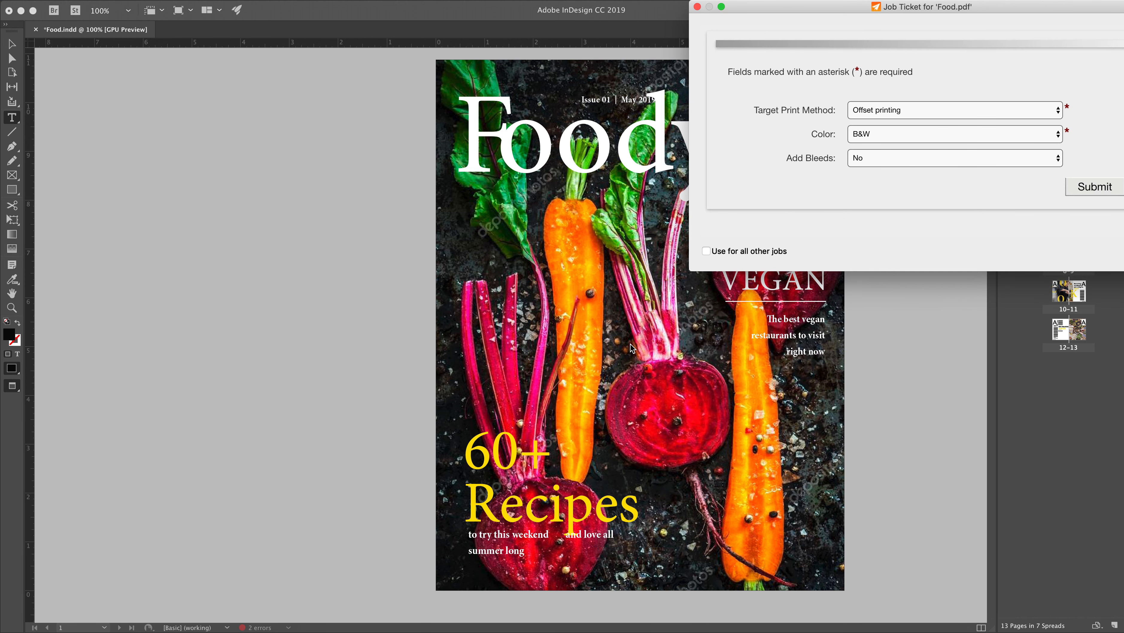
Fill in the job ticket with Offset printing, Color and bleeds set to Yes, and submit it.
{"action": "left_click", "coordinate": [883, 111]}
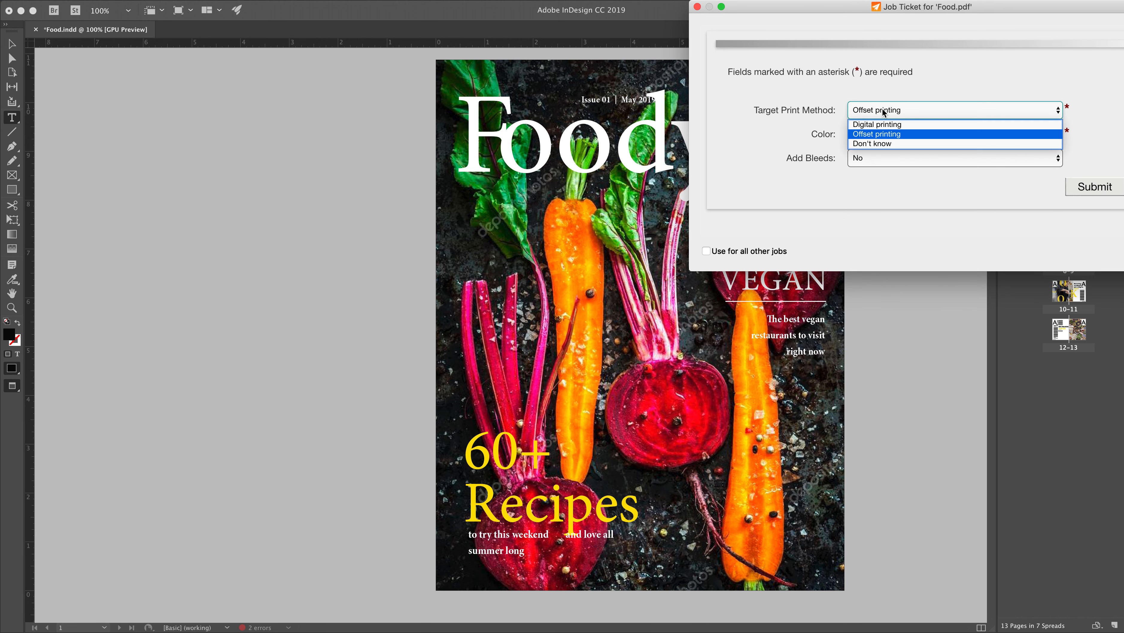
{"action": "left_click", "coordinate": [884, 136]}
{"action": "left_click", "coordinate": [883, 135]}
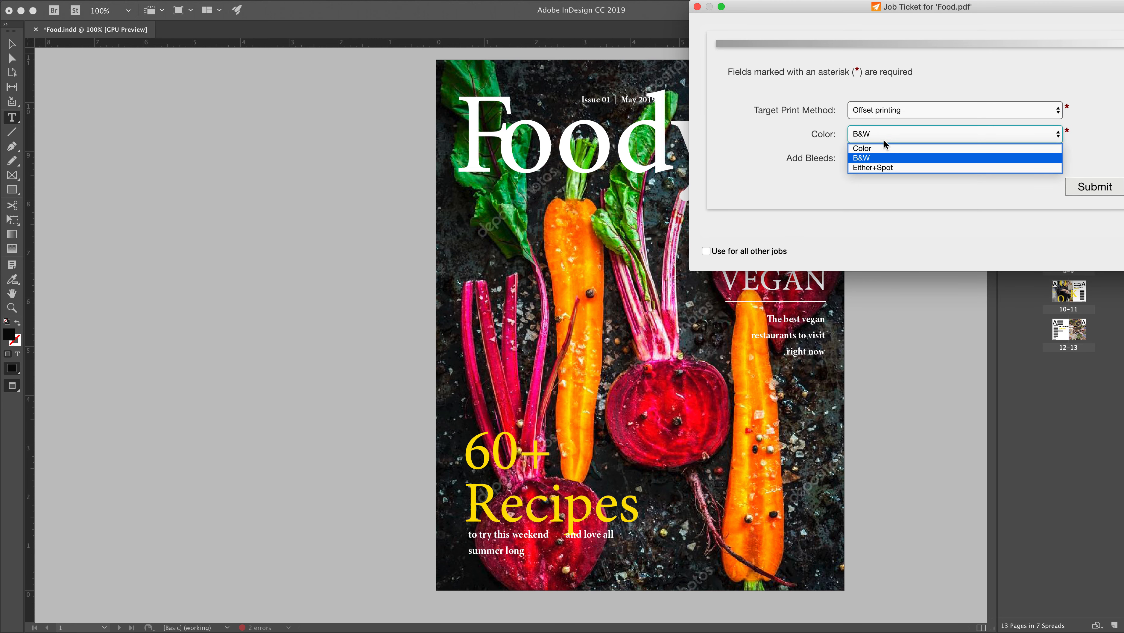
{"action": "left_click", "coordinate": [885, 146]}
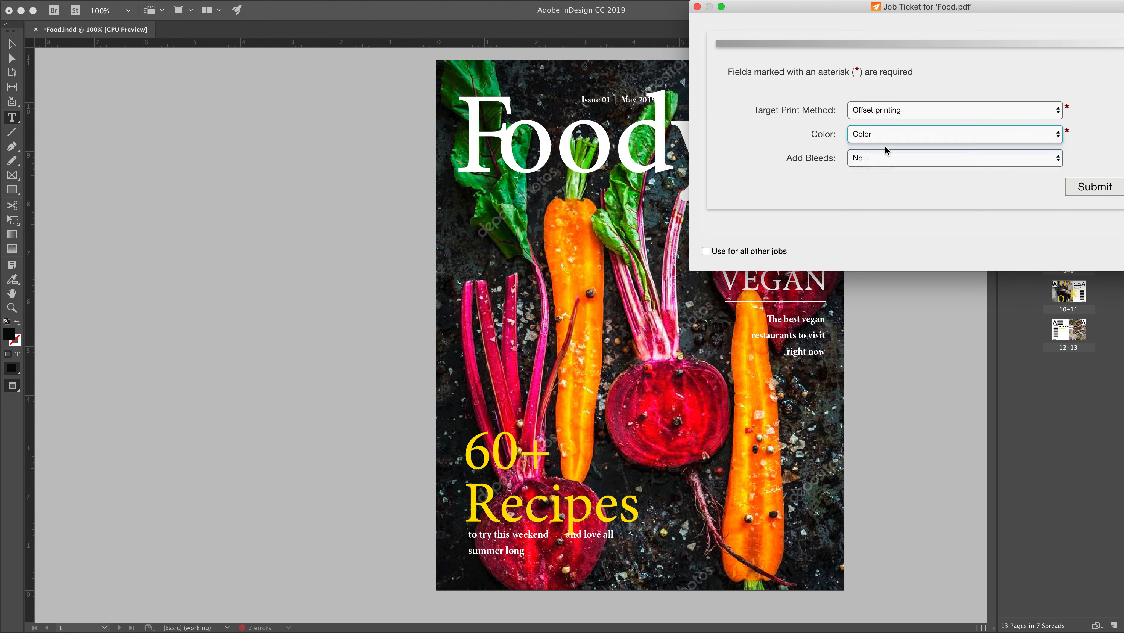
{"action": "left_click", "coordinate": [886, 158]}
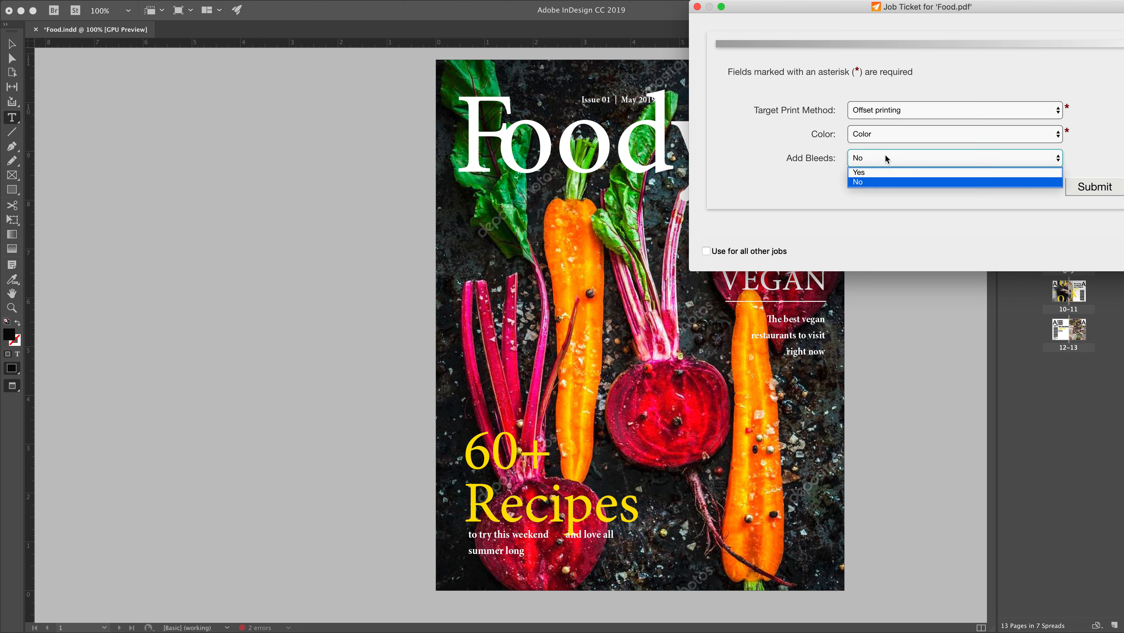
{"action": "left_click", "coordinate": [886, 172]}
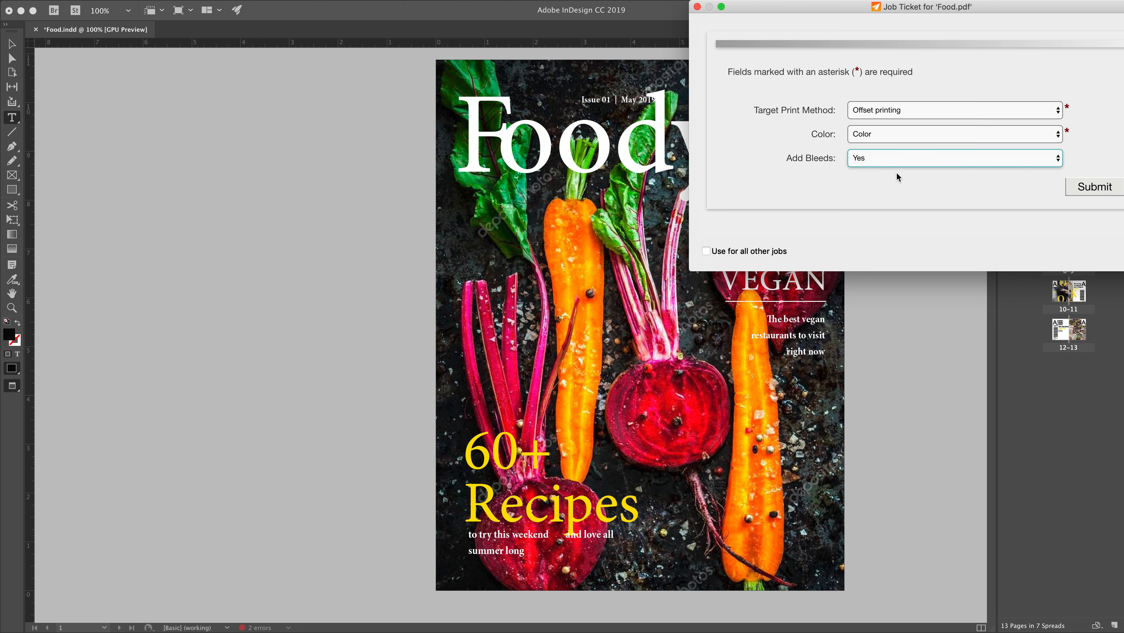
{"action": "left_click", "coordinate": [1106, 198]}
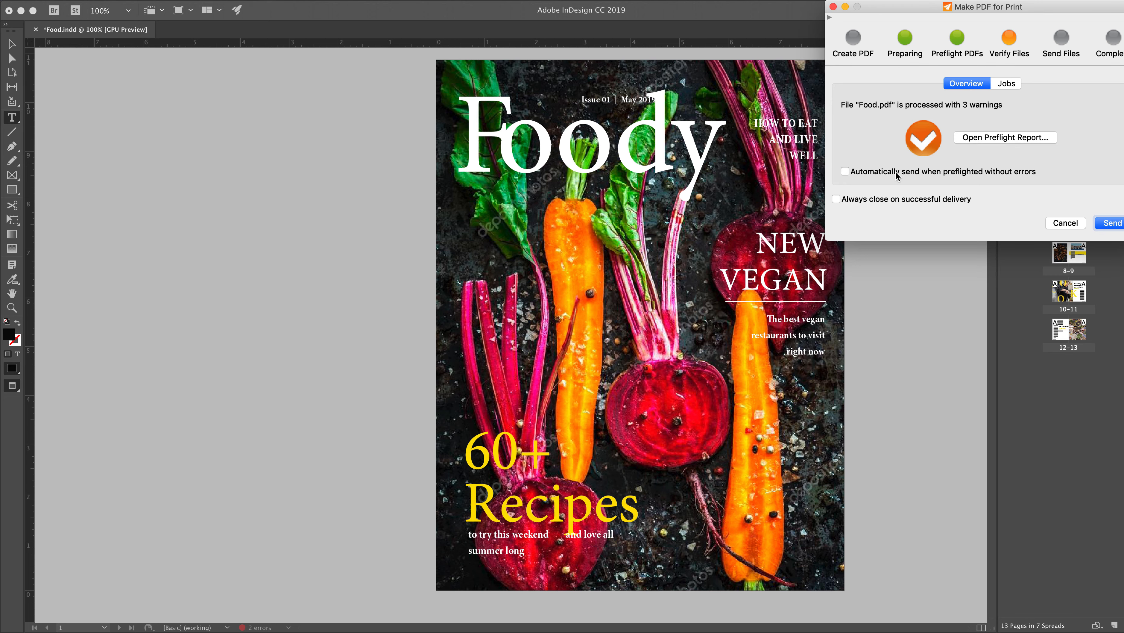
Open the preflight report, close its summary note, and examine the added bleed, trim marks, page box layout and spot color fixes.
{"action": "left_click", "coordinate": [998, 137]}
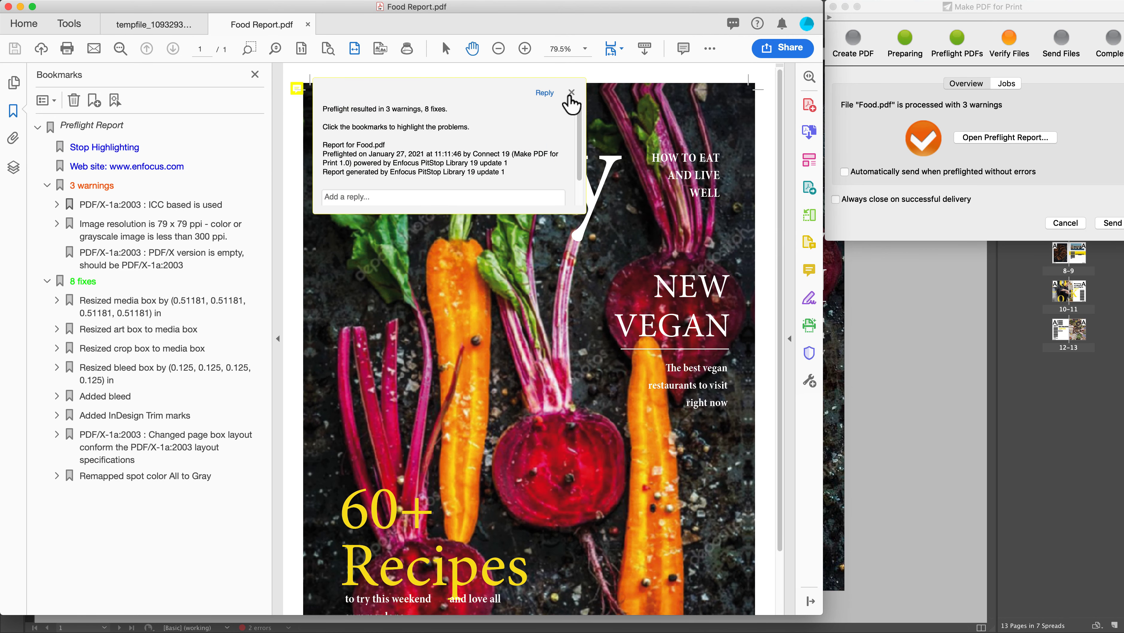
{"action": "left_click", "coordinate": [573, 94]}
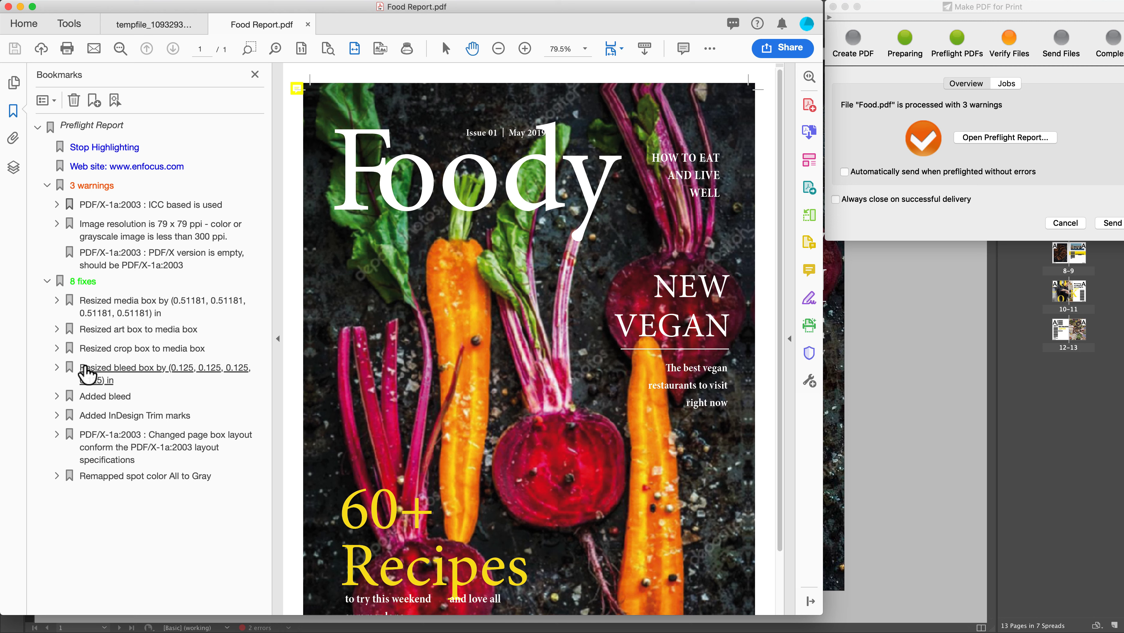
{"action": "left_click", "coordinate": [83, 399]}
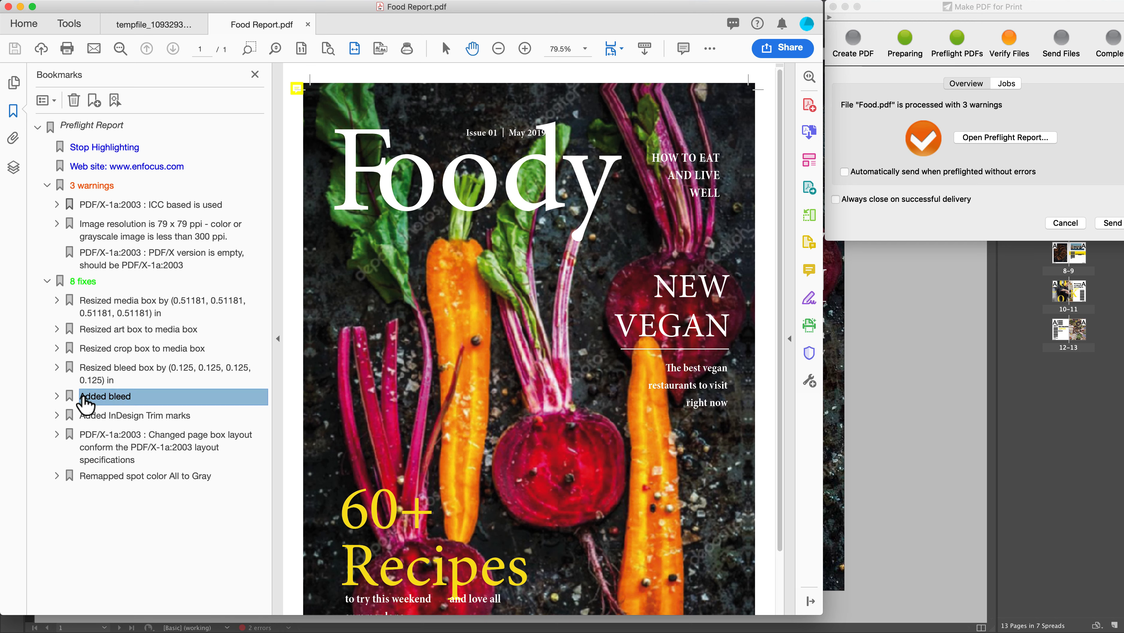
{"action": "left_click", "coordinate": [85, 417]}
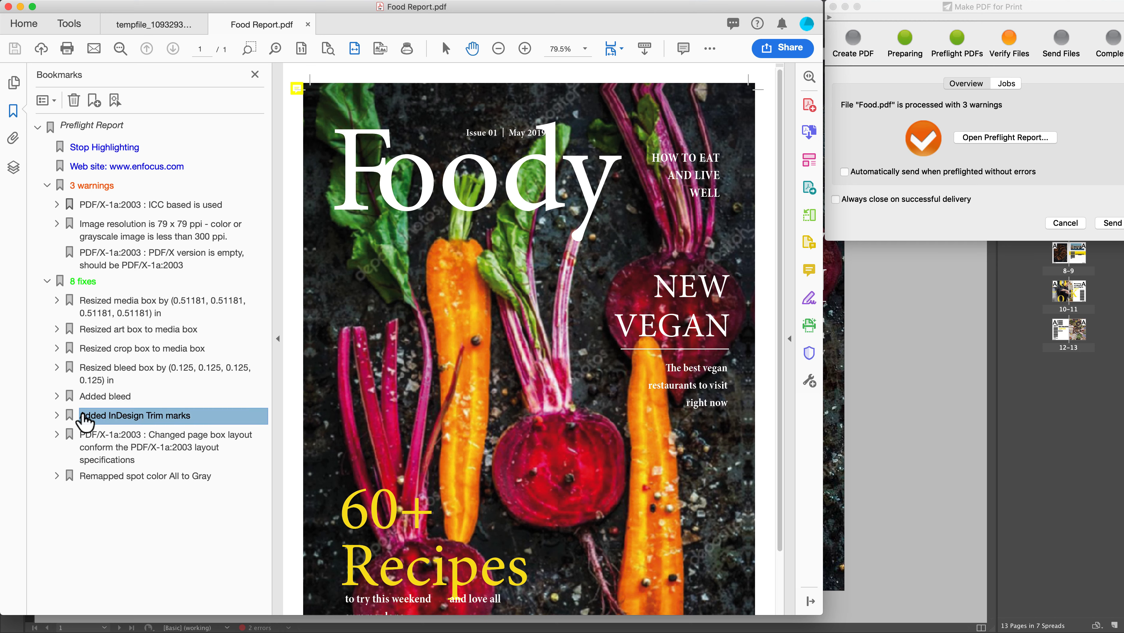
{"action": "left_click", "coordinate": [83, 443]}
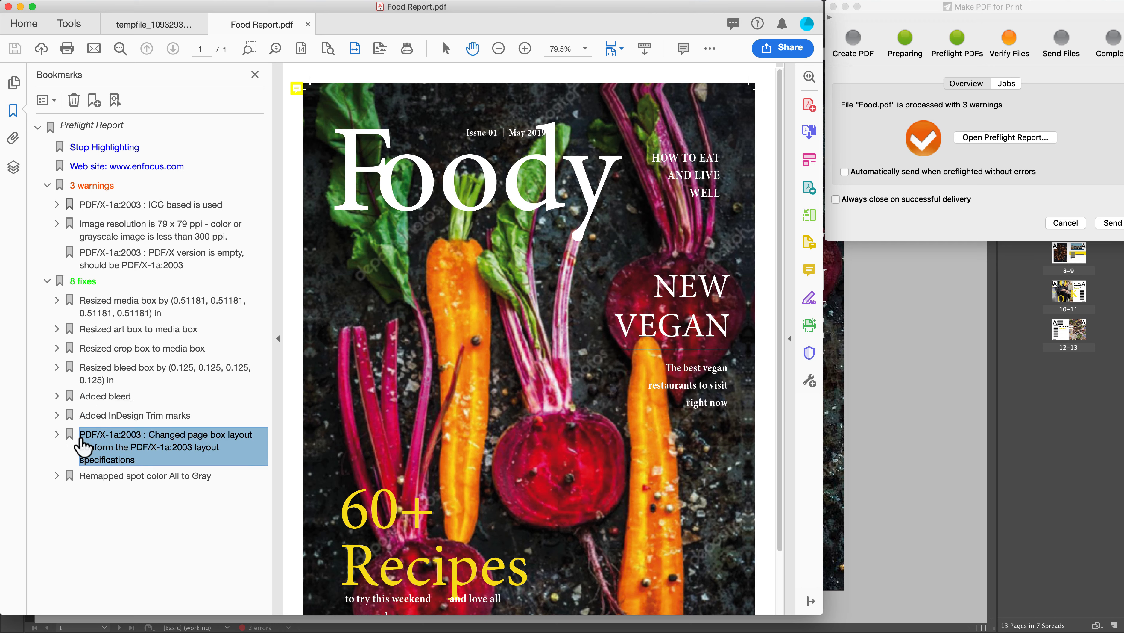
{"action": "left_click", "coordinate": [84, 481]}
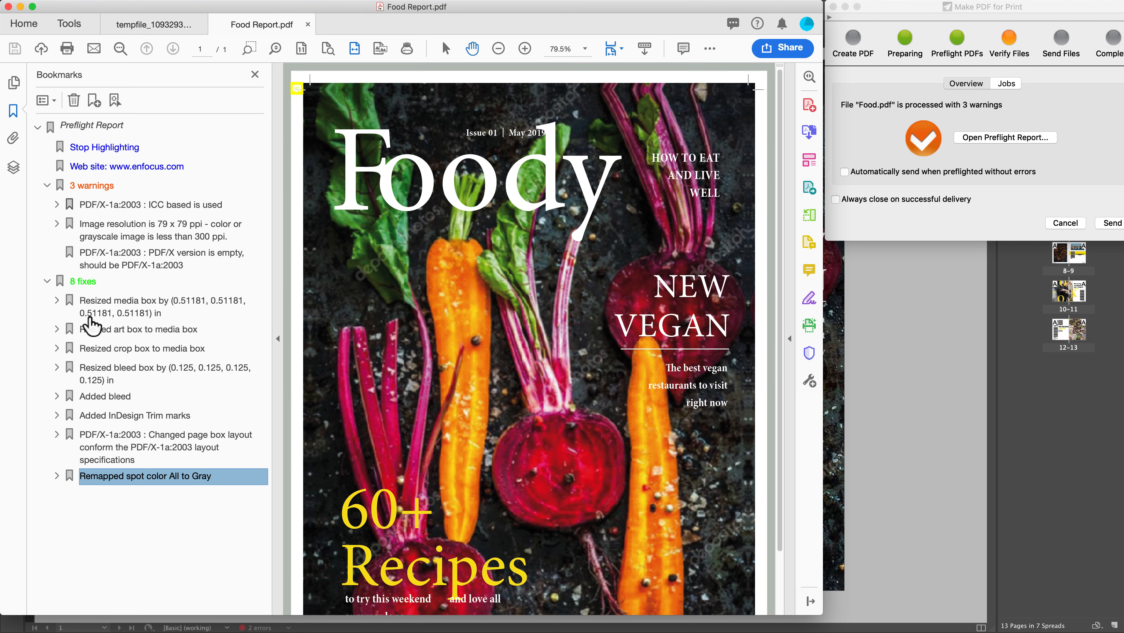
Examine the report's warnings about the PDF/X version, the image resolution and the ICC based color.
{"action": "left_click", "coordinate": [99, 264]}
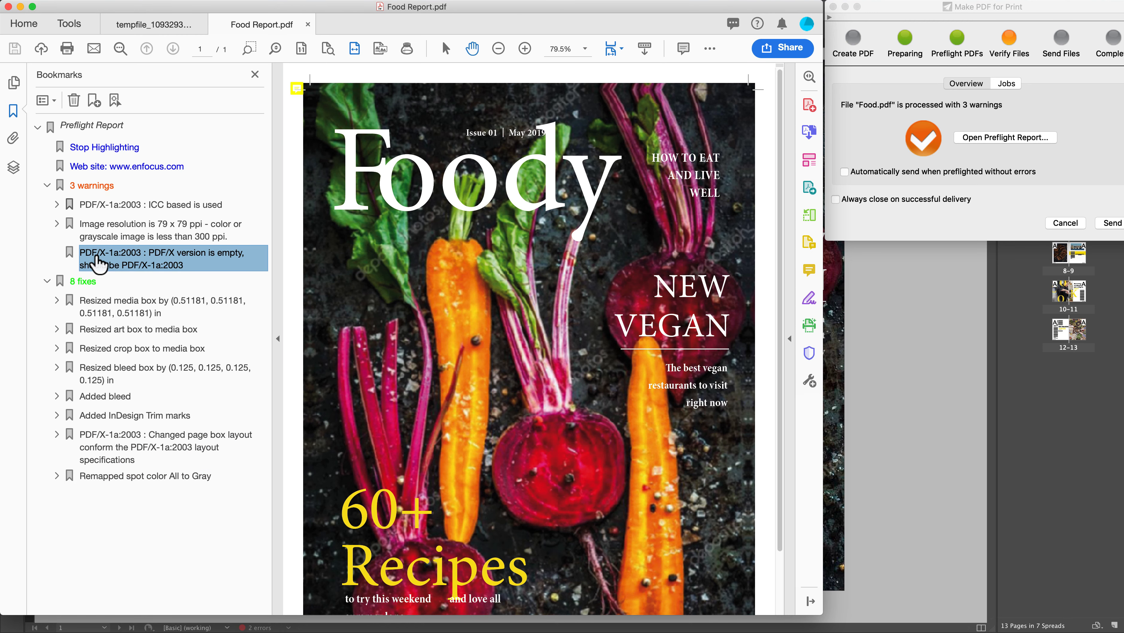
{"action": "left_click", "coordinate": [98, 228]}
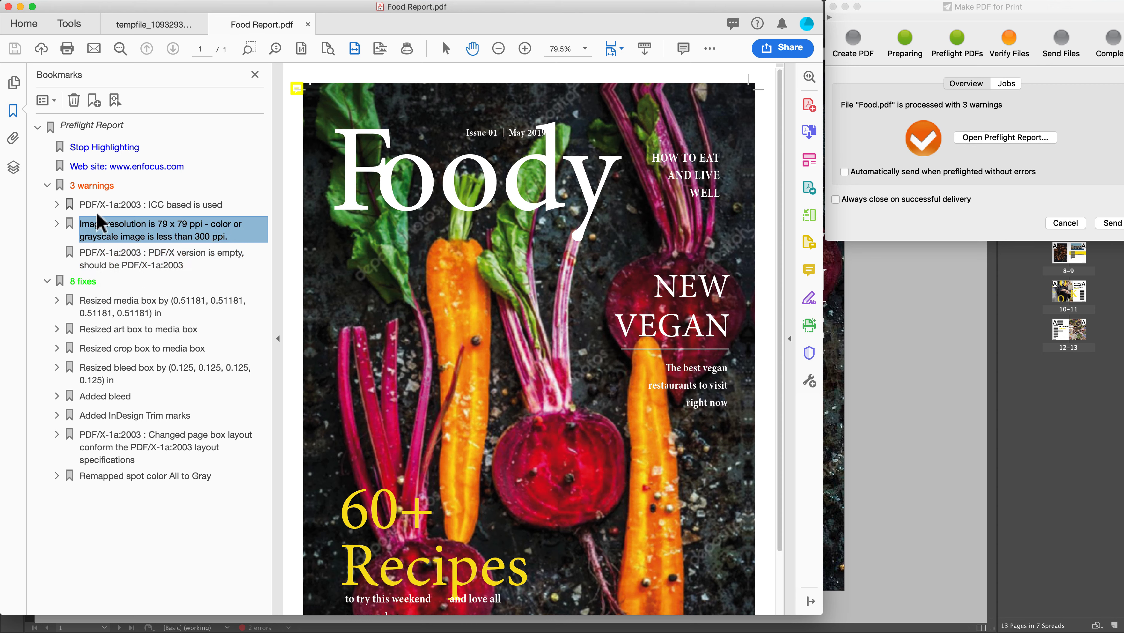
{"action": "left_click", "coordinate": [98, 206]}
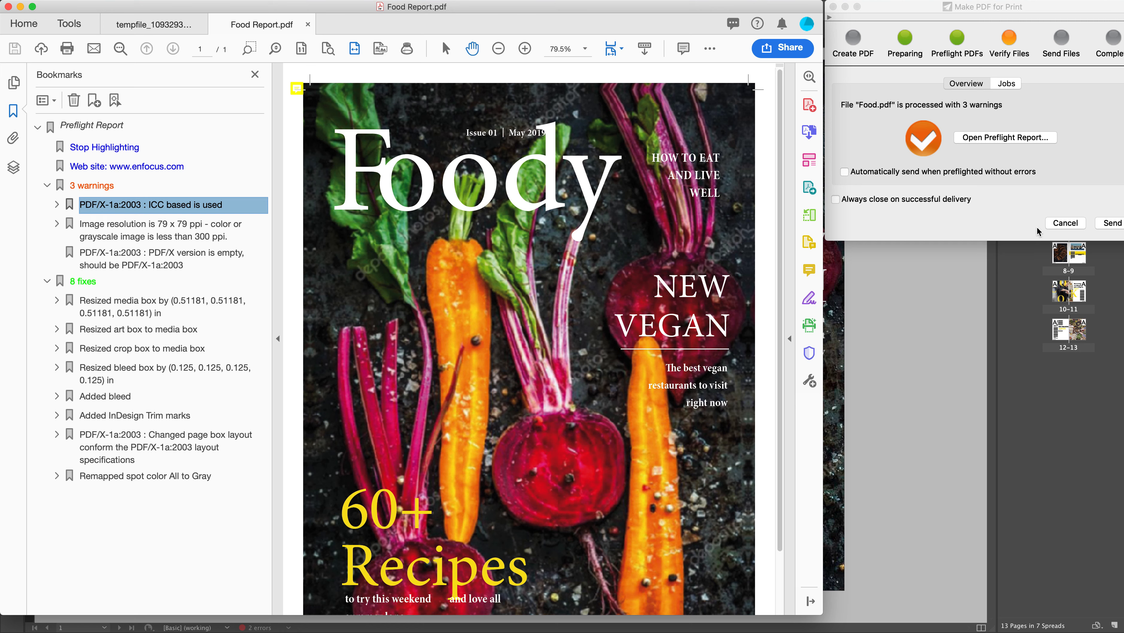
Send the preflighted Food.pdf to the delivery point and close the Connector window when processing finishes.
{"action": "left_click", "coordinate": [1107, 224]}
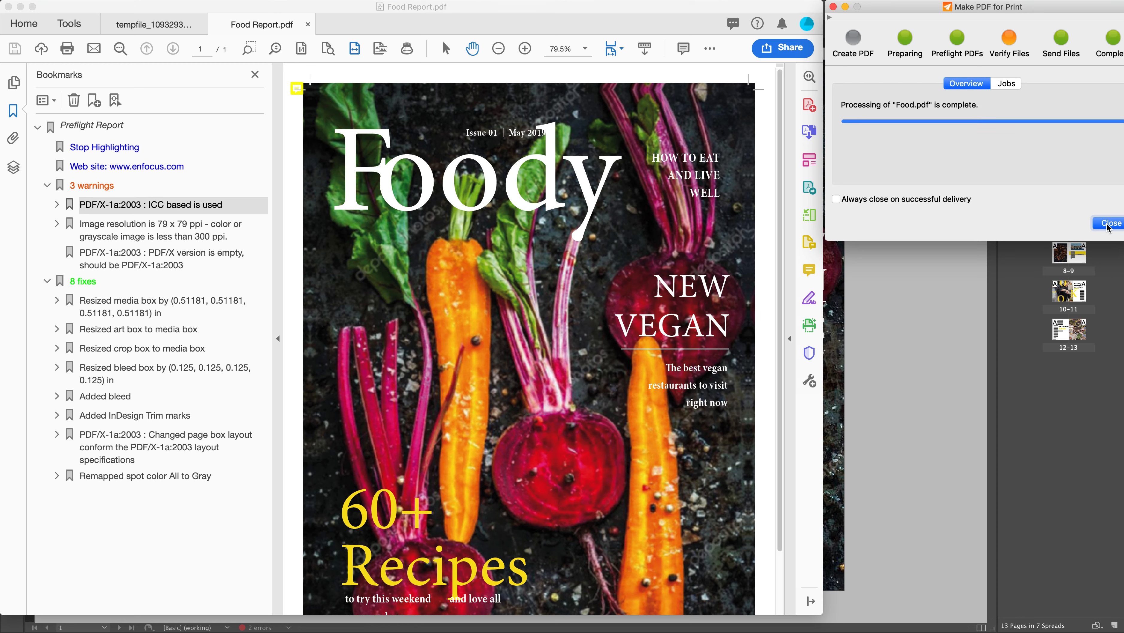
{"action": "left_click", "coordinate": [1110, 224]}
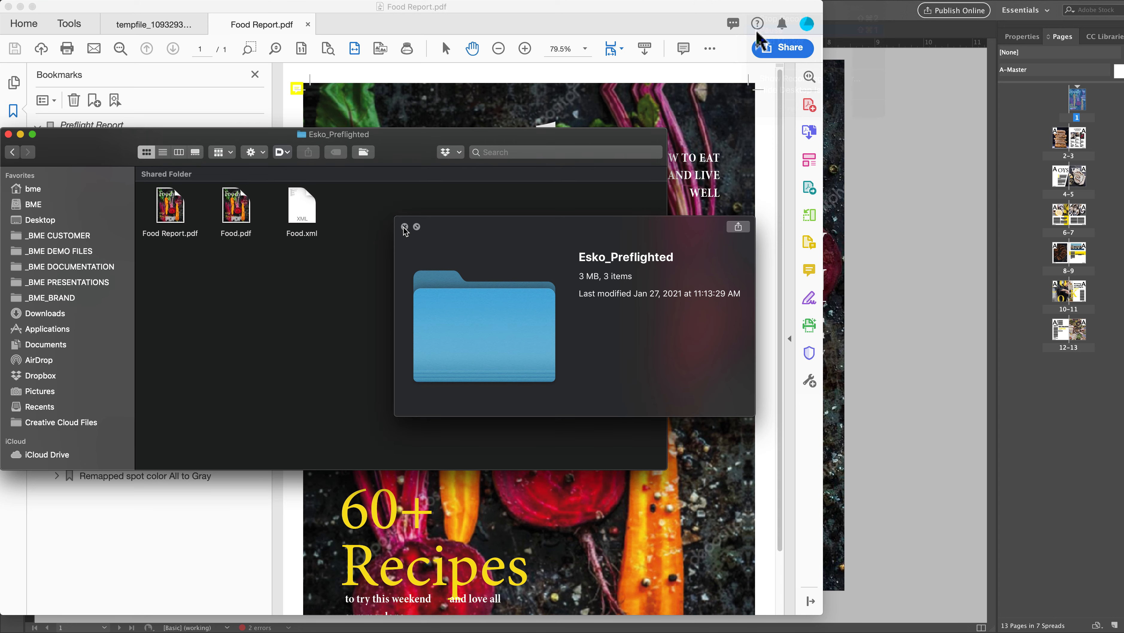
Preview the delivered Food Report.pdf, Food.pdf and Food.xml in the Esko_Preflighted folder, and close the preview.
{"action": "left_click", "coordinate": [405, 227]}
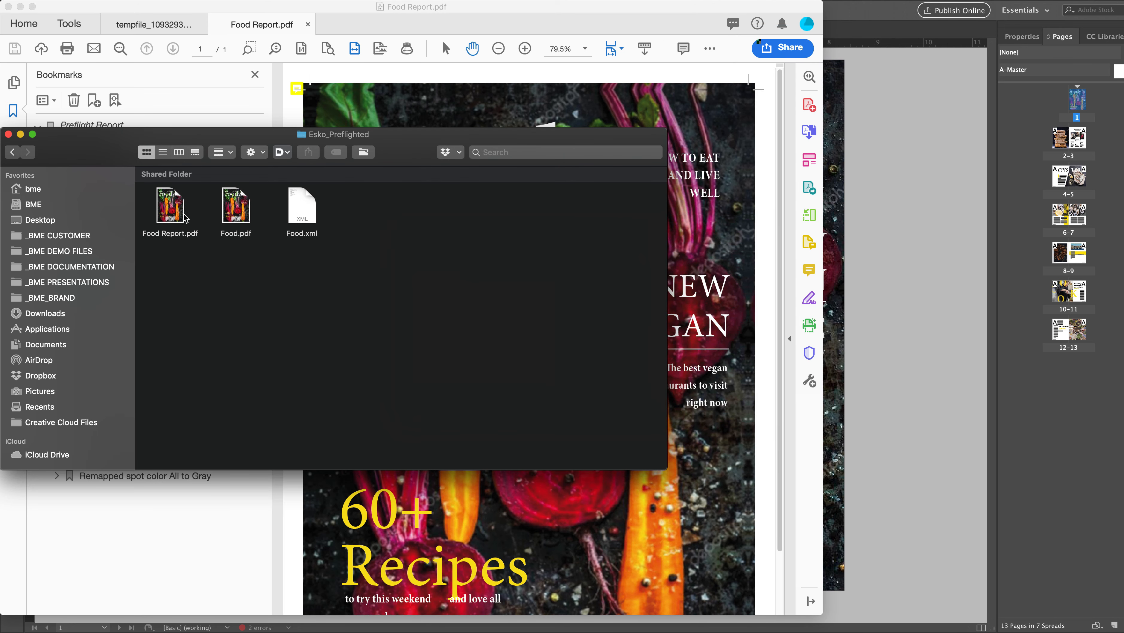
{"action": "left_click", "coordinate": [178, 214]}
{"action": "key", "text": "space"}
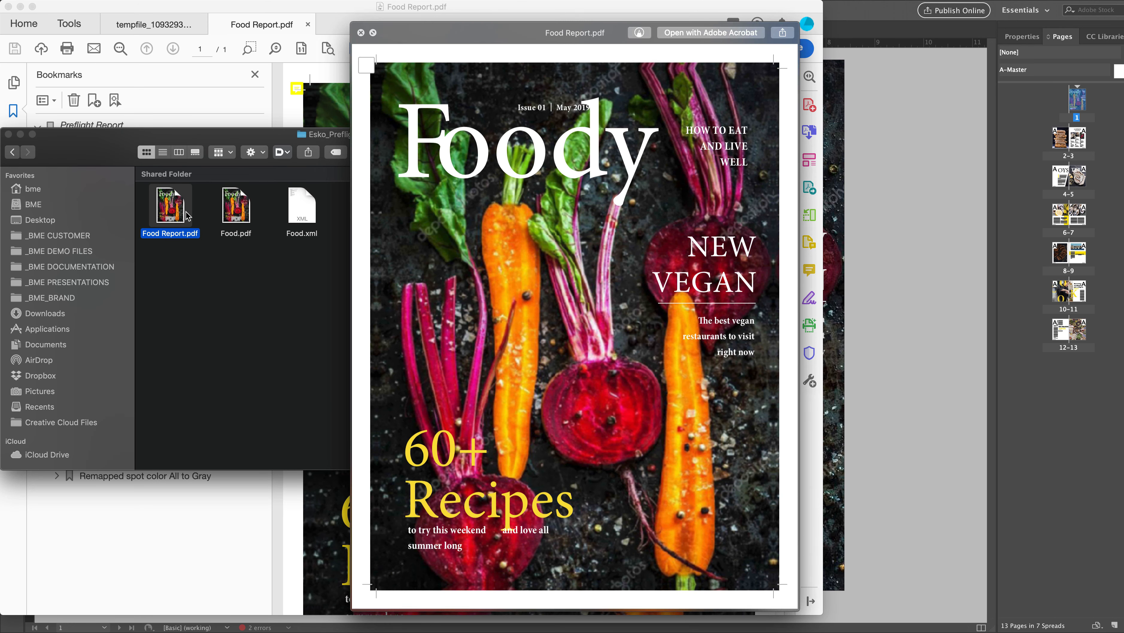
{"action": "left_click", "coordinate": [238, 215]}
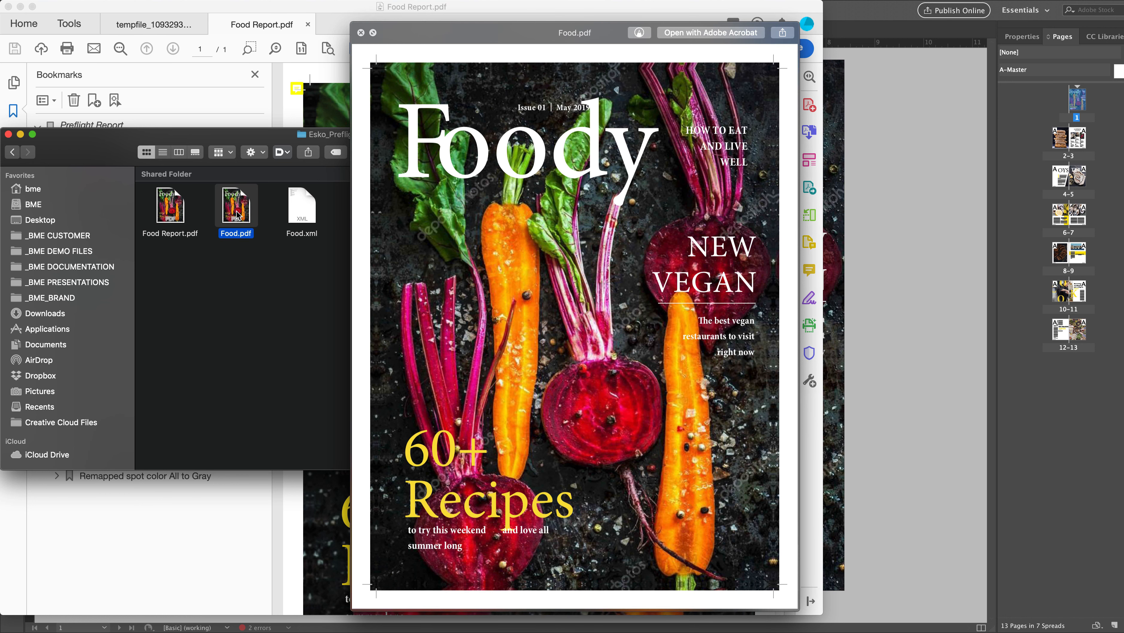
{"action": "left_click", "coordinate": [299, 217]}
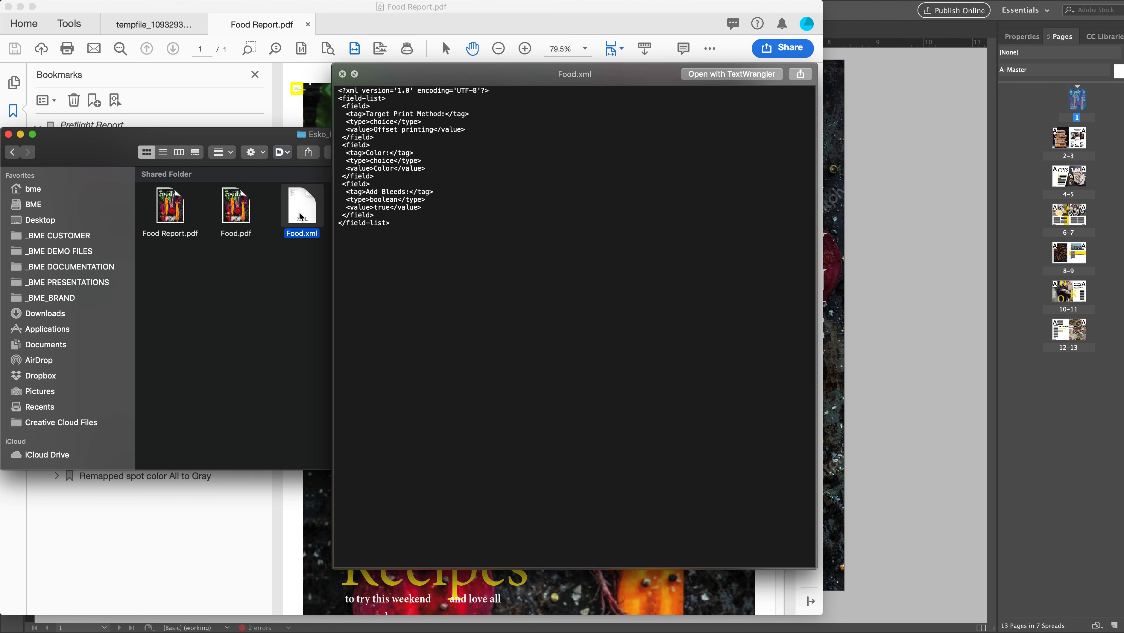
{"action": "left_click", "coordinate": [342, 75]}
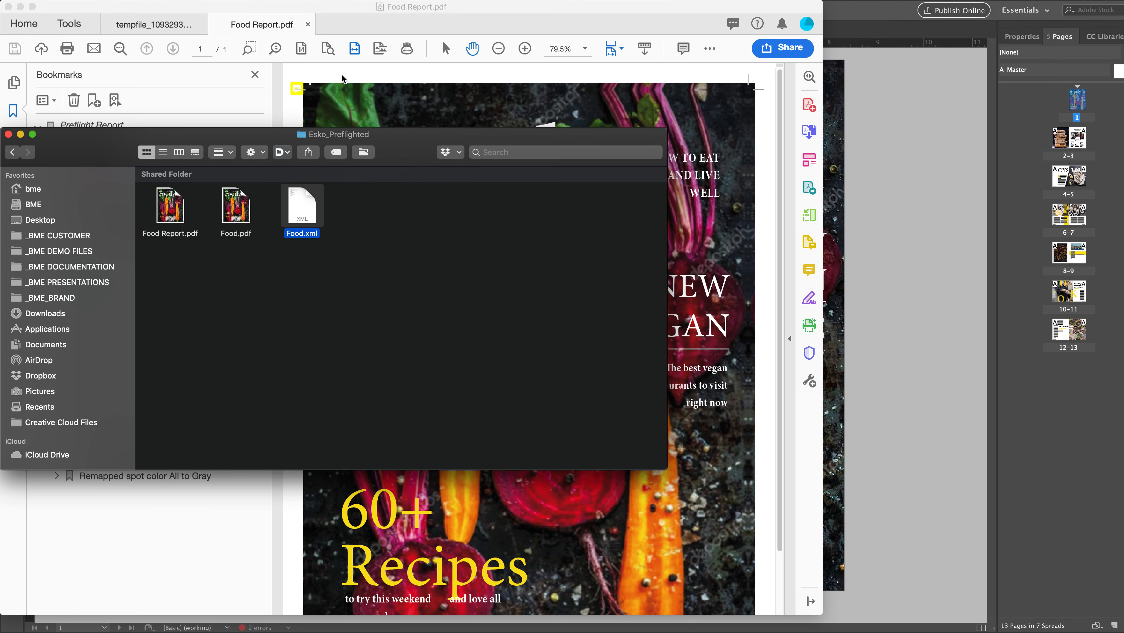